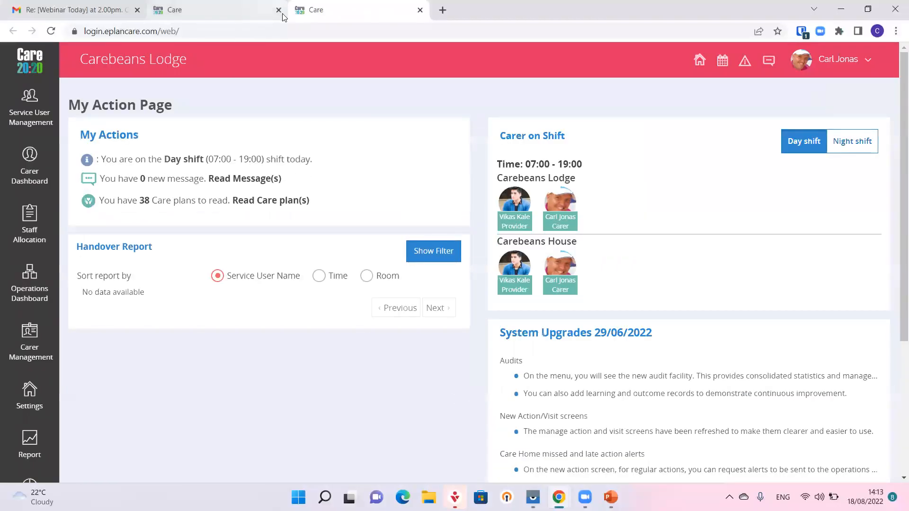
Close the Gmail tab and the extra service user tab, leaving only Care 20:20.
left_click(136, 10)
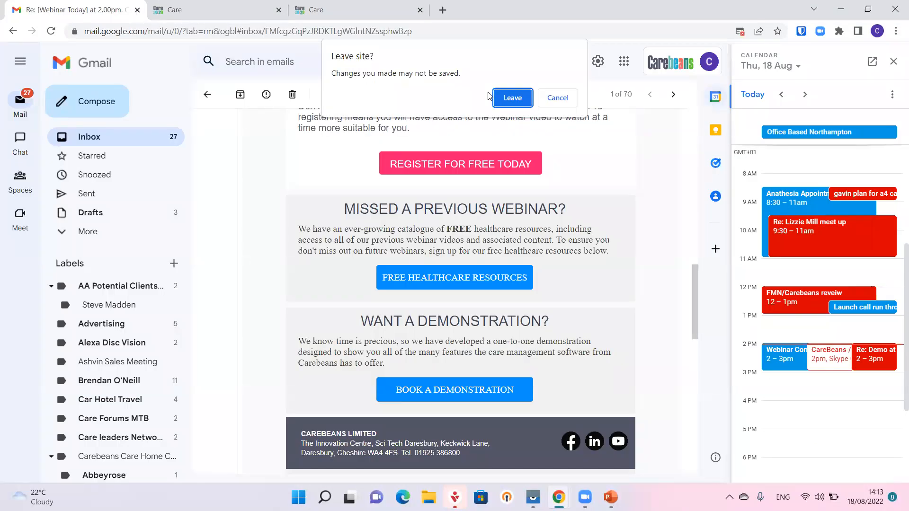
left_click(524, 99)
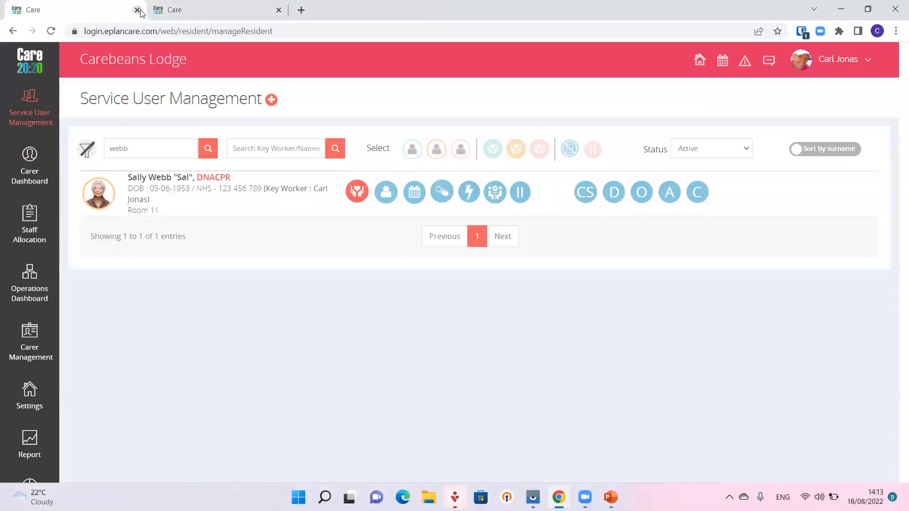
left_click(137, 10)
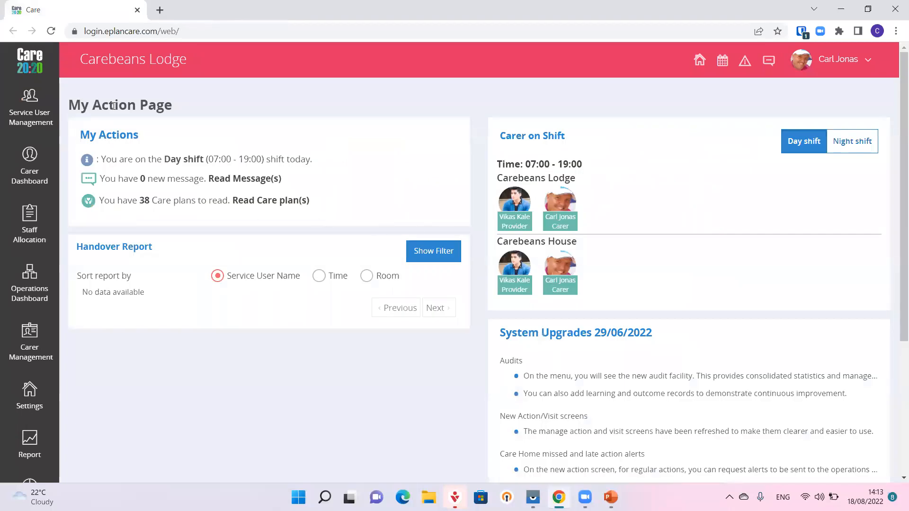
Show Service User Management full screen and clear the name search ready to find 'webb'.
left_click(25, 105)
key("F11")
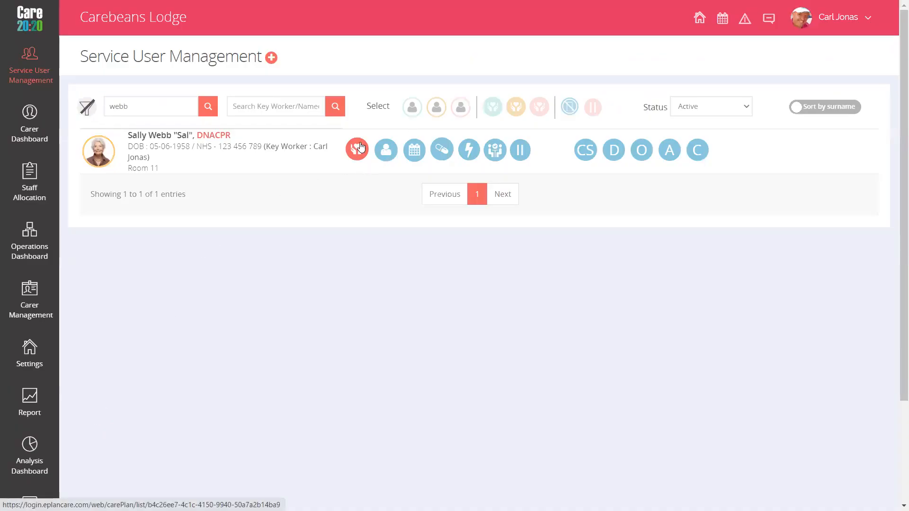
left_click_drag(131, 104, 99, 105)
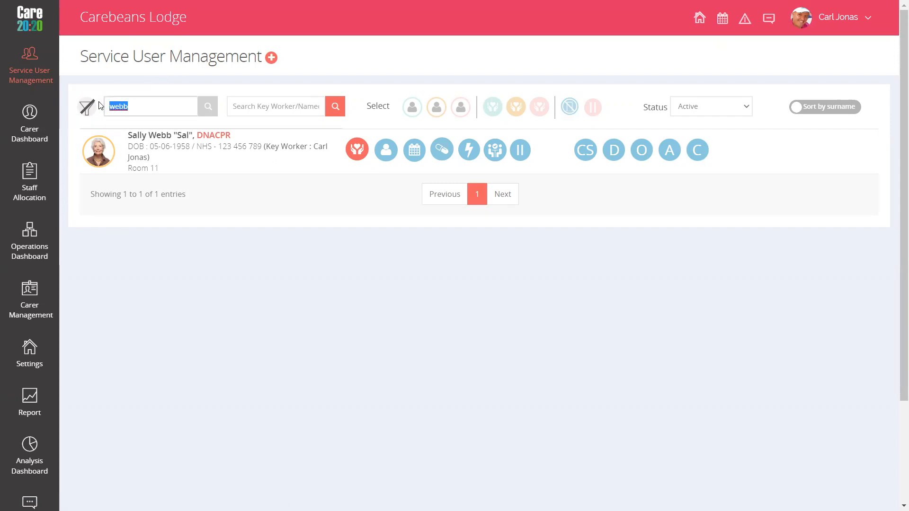
key("BackSpace")
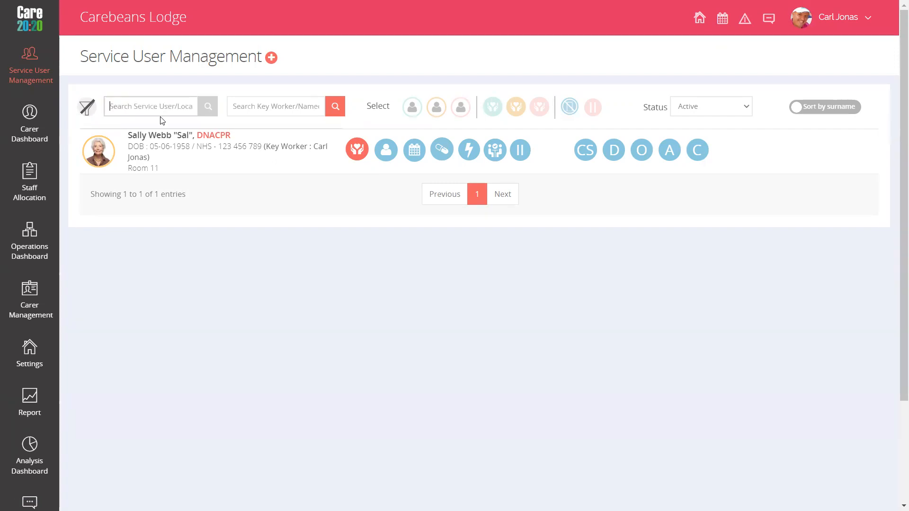
type("we")
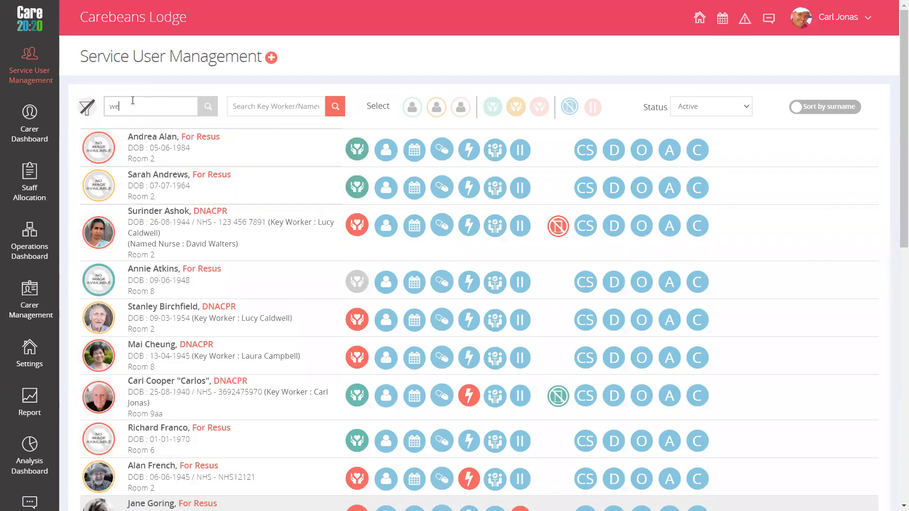
type("bb")
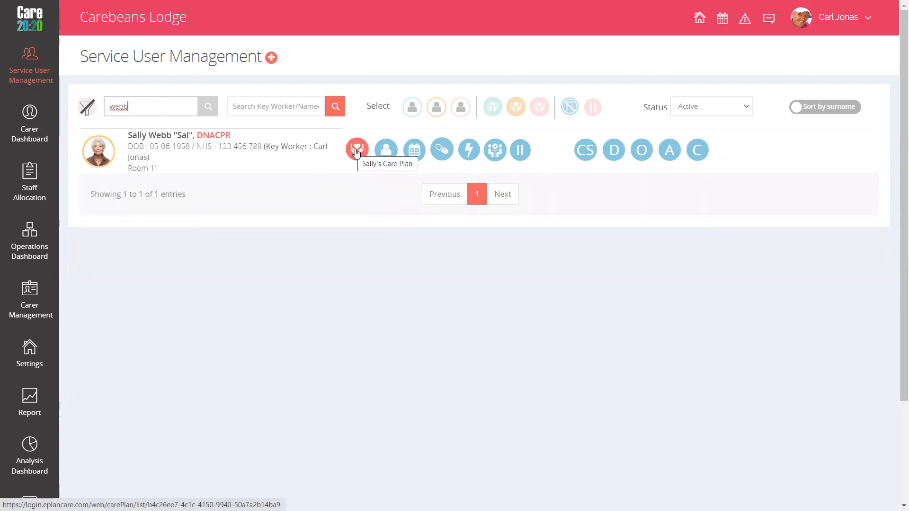
left_click(356, 151)
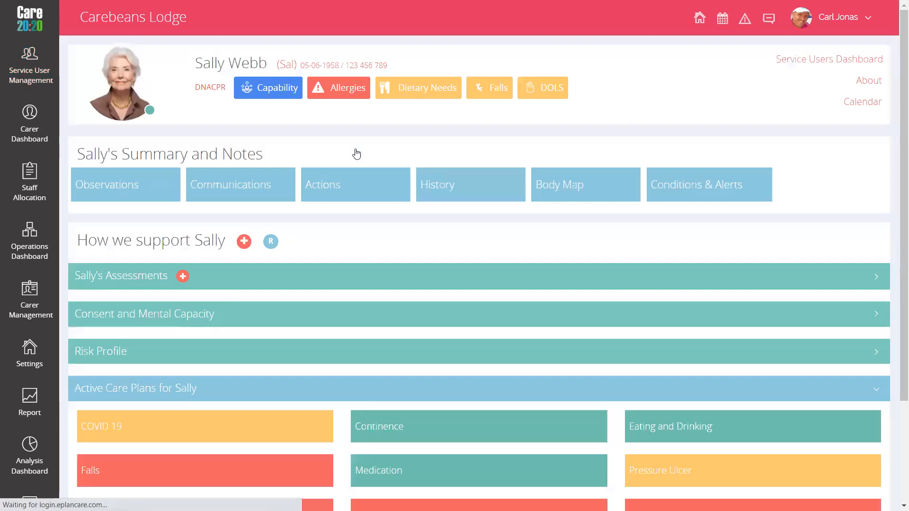
scroll(349, 235, "down", 3)
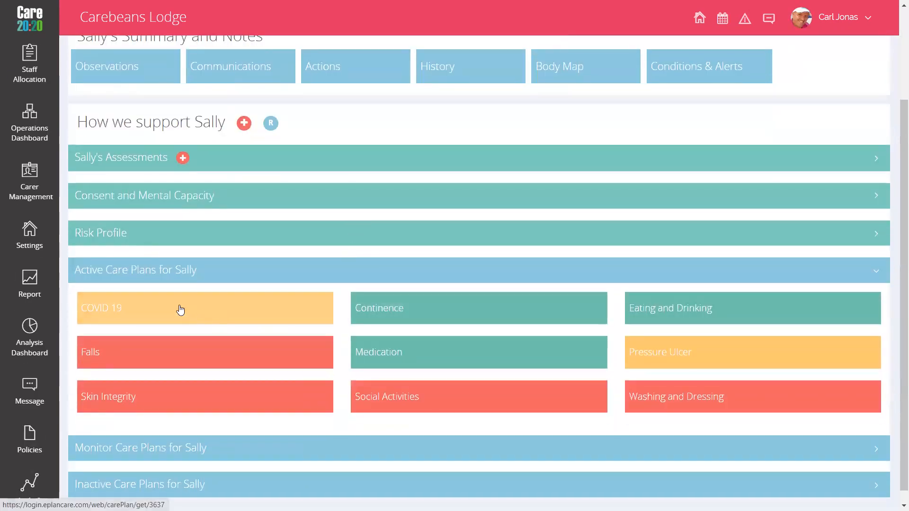
scroll(178, 310, "up", 2)
scroll(389, 370, "down", 1)
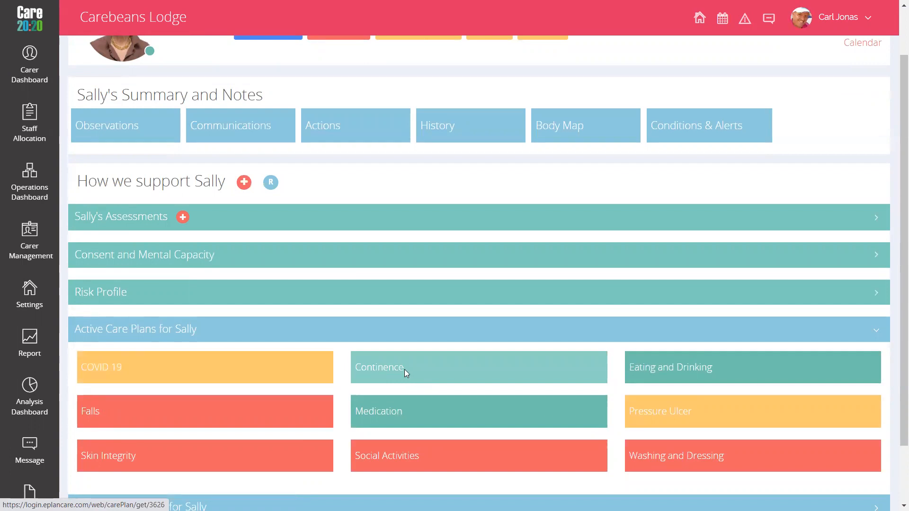
Open Sally's Continence plan and view the Review Summary with its full review history.
left_click(403, 370)
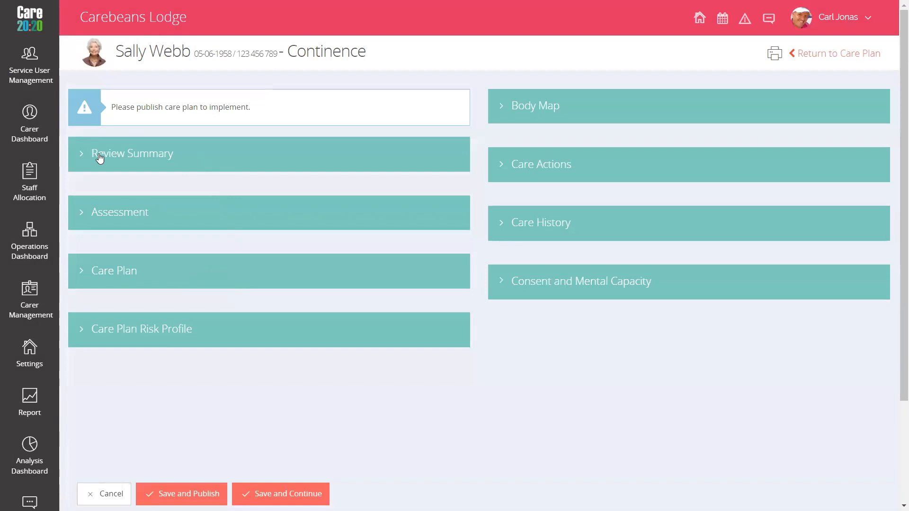
left_click(91, 156)
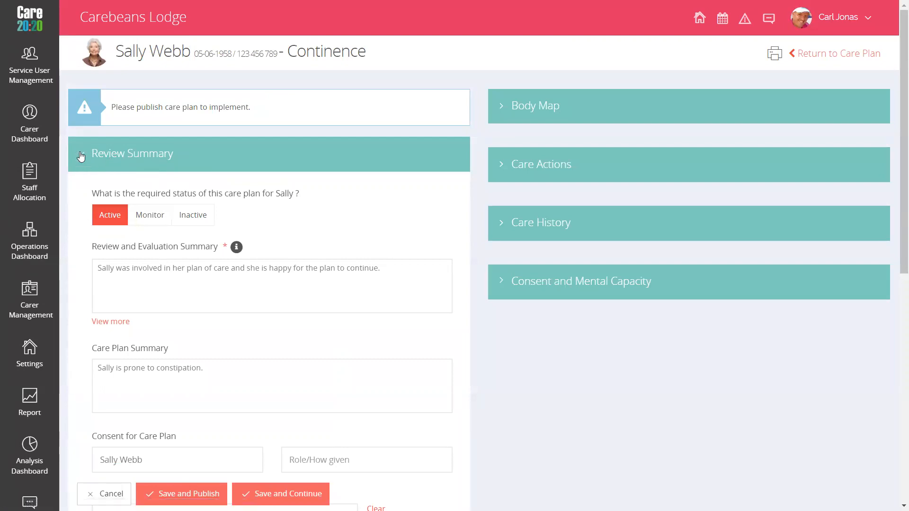
scroll(146, 322, "down", 2)
scroll(145, 327, "down", 2)
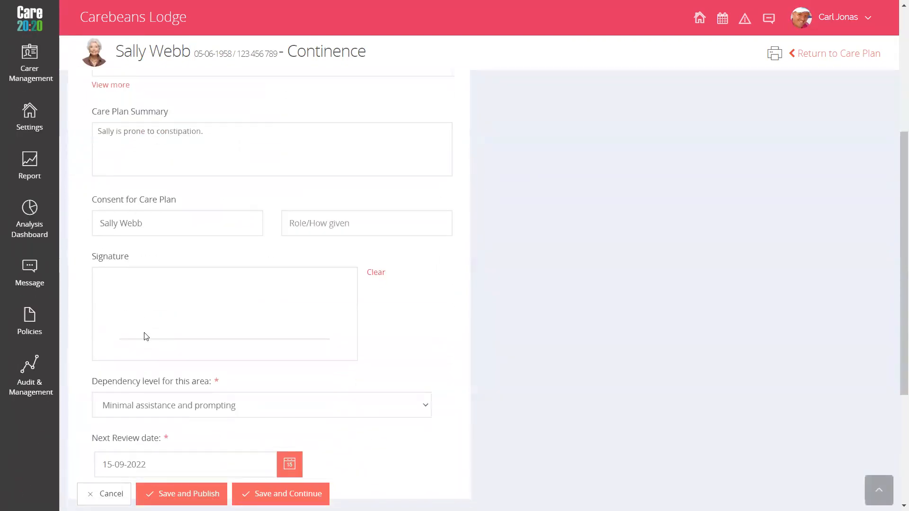
scroll(147, 462, "up", 4)
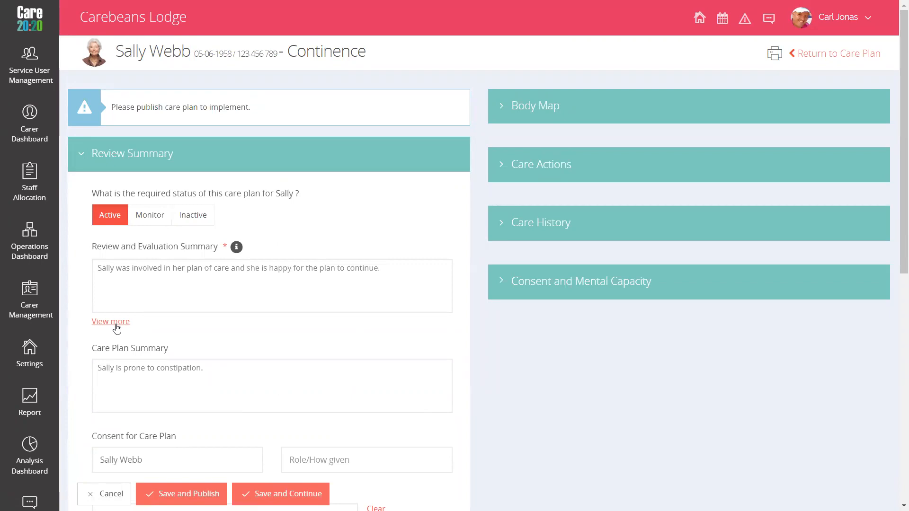
left_click(114, 322)
scroll(118, 327, "down", 2)
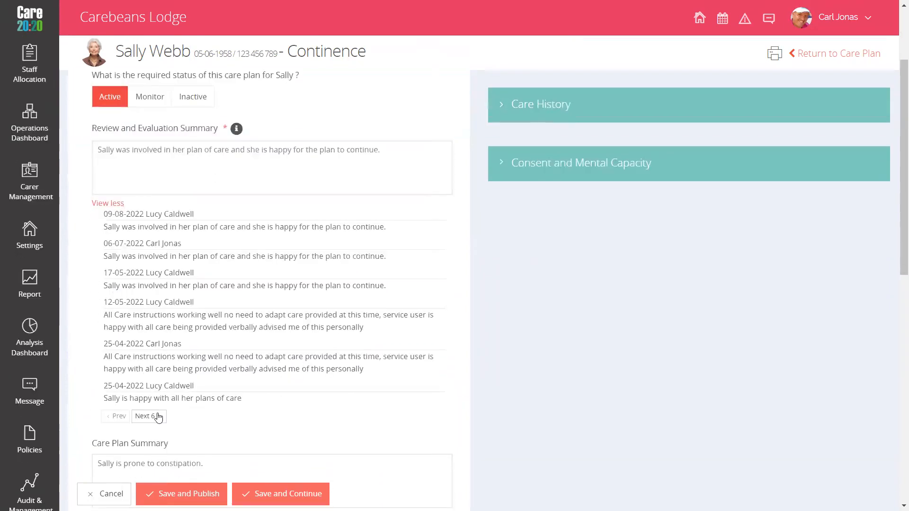
left_click(112, 204)
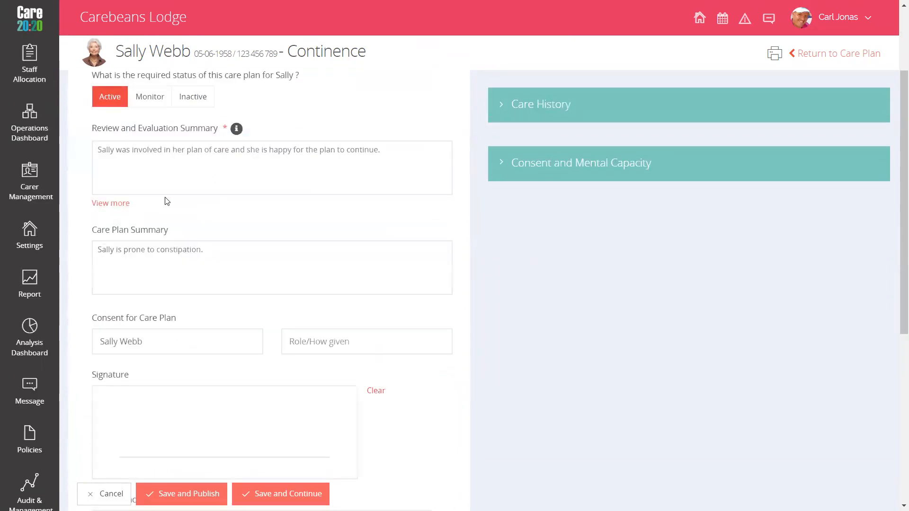
scroll(169, 213, "down", 1)
scroll(170, 224, "down", 3)
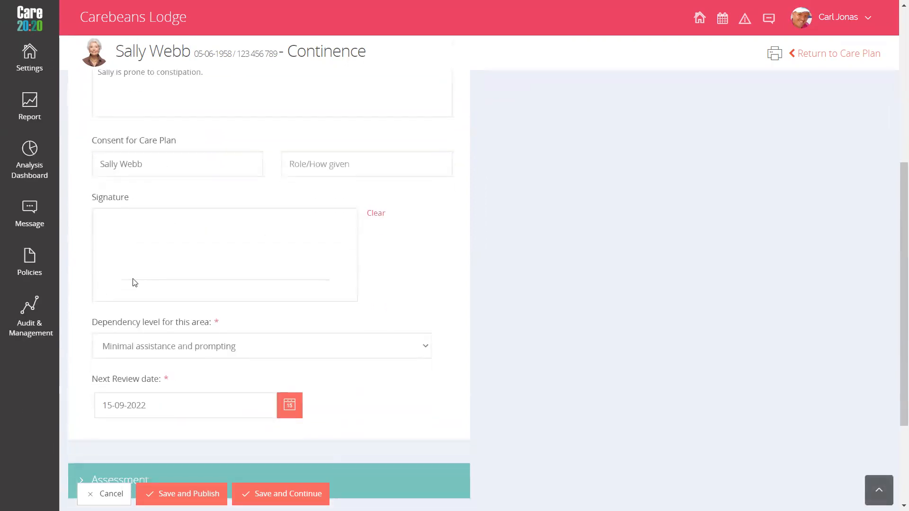
scroll(184, 281, "down", 1)
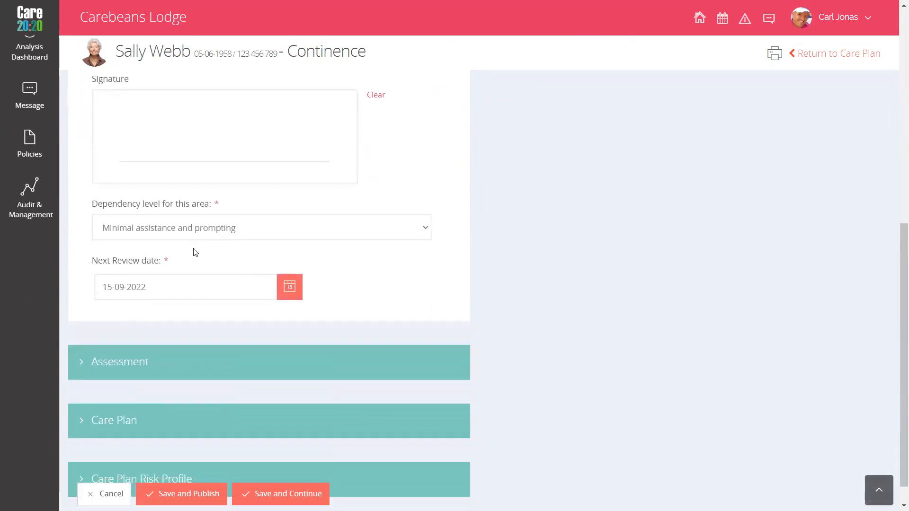
scroll(195, 254, "up", 3)
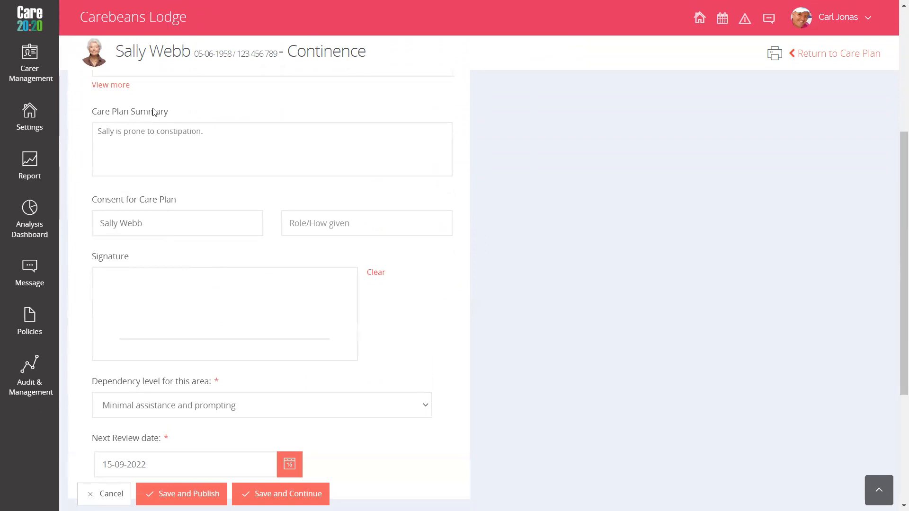
scroll(158, 123, "down", 3)
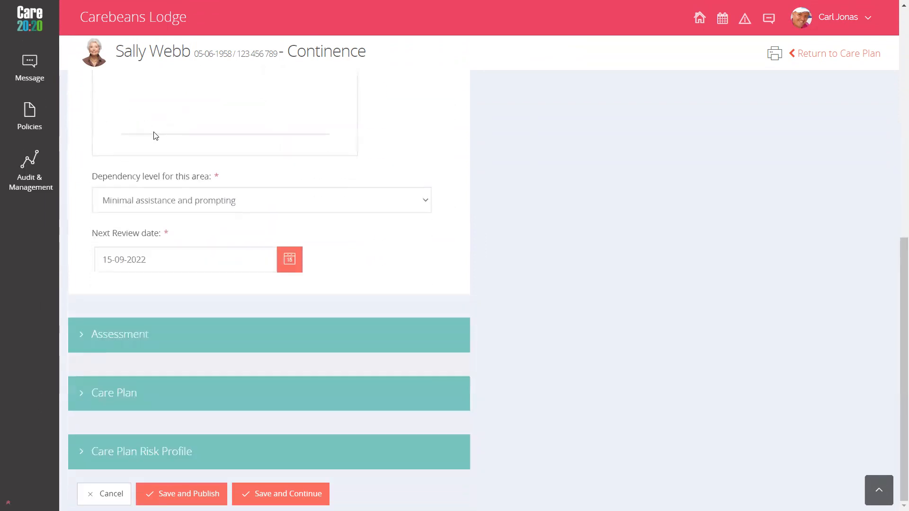
scroll(148, 256, "up", 5)
scroll(147, 256, "up", 2)
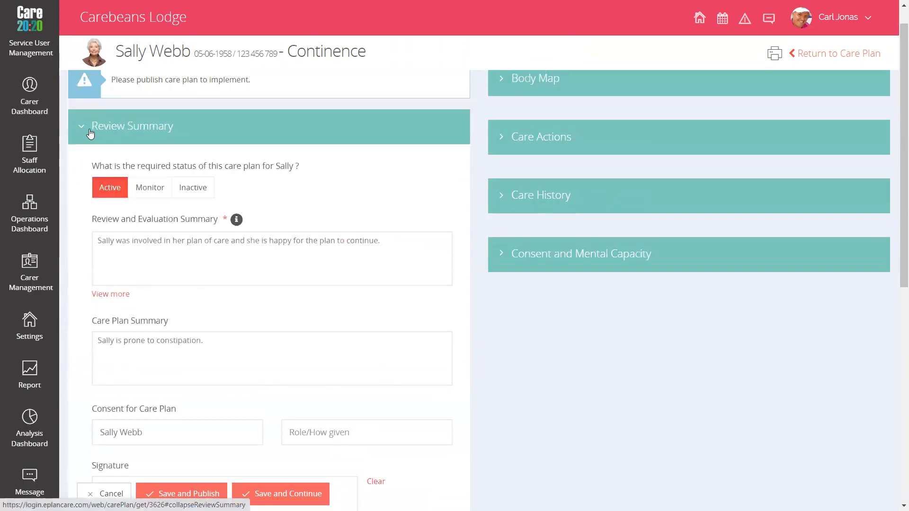
Collapse the Review Summary and expand the Assessment section.
left_click(88, 132)
left_click(93, 191)
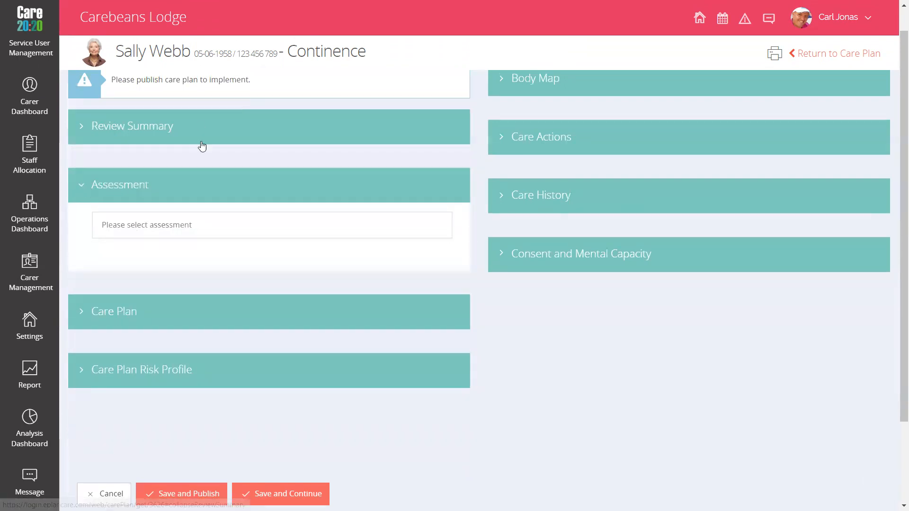
left_click(80, 186)
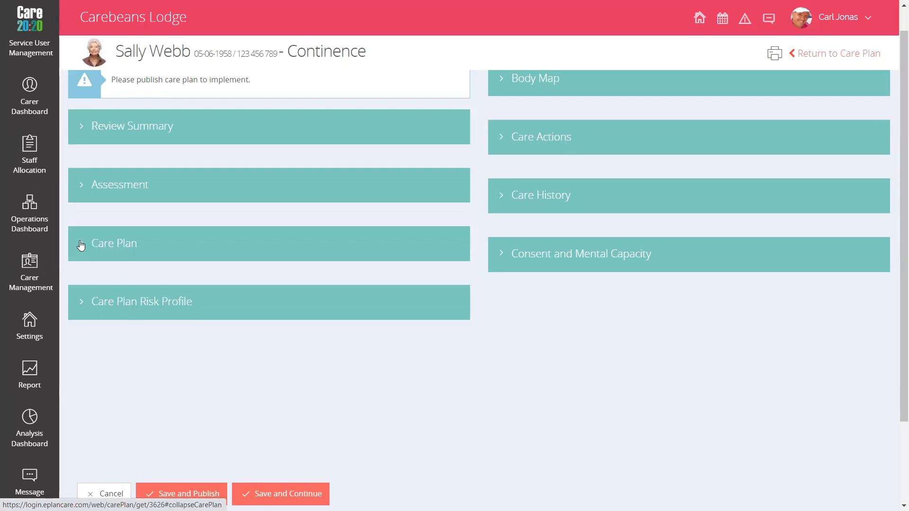
left_click(80, 245)
scroll(132, 285, "down", 2)
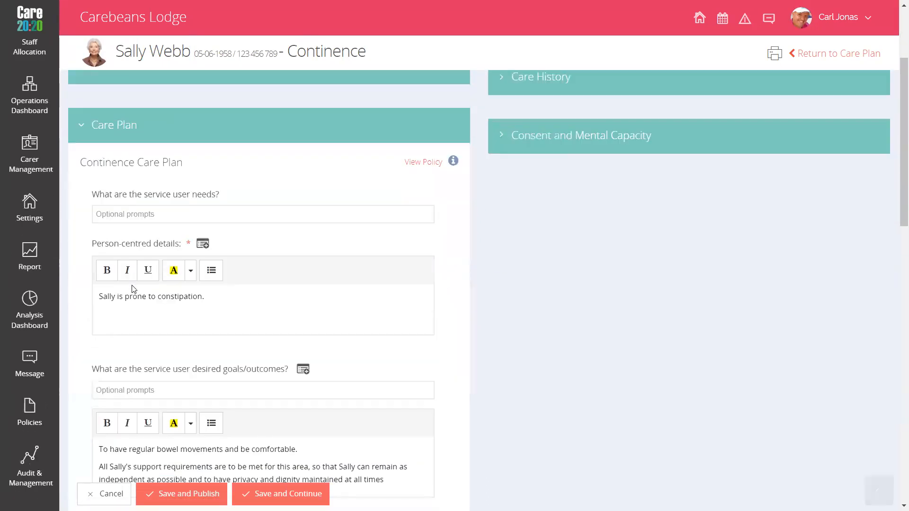
scroll(132, 285, "down", 1)
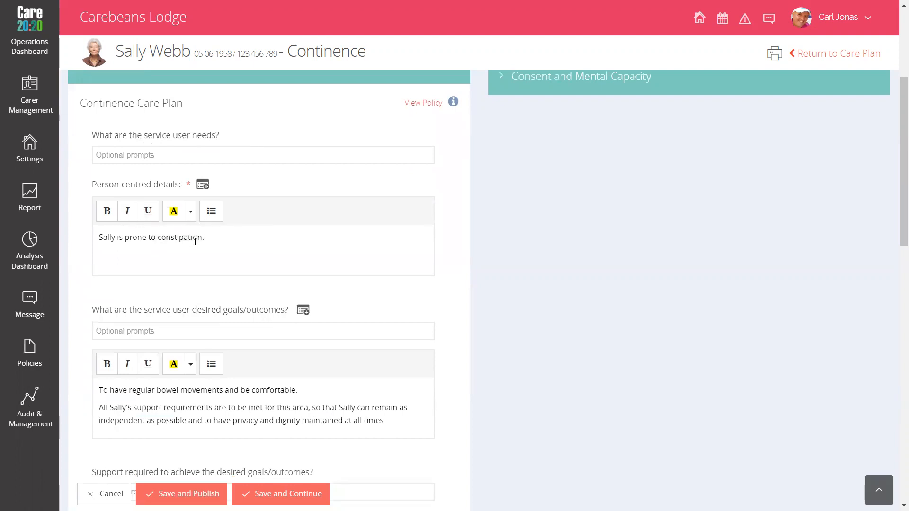
scroll(202, 239, "down", 1)
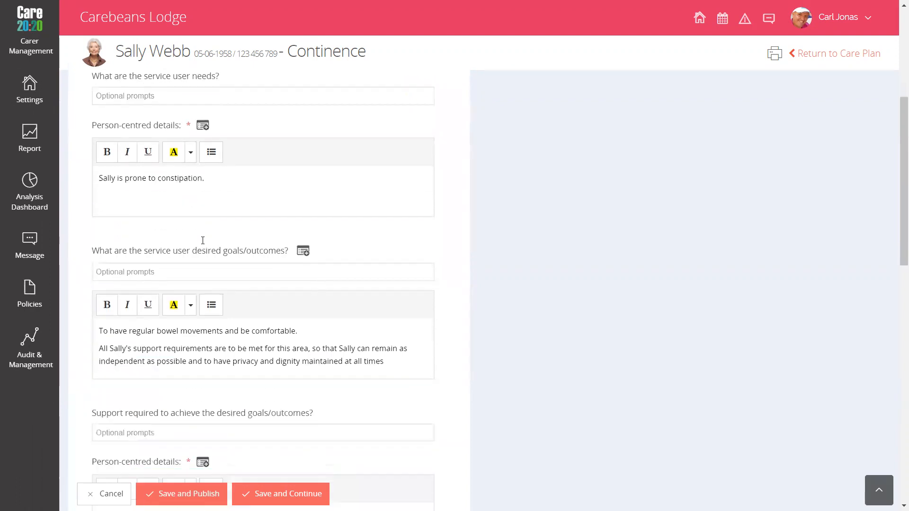
scroll(203, 239, "up", 1)
scroll(198, 229, "down", 2)
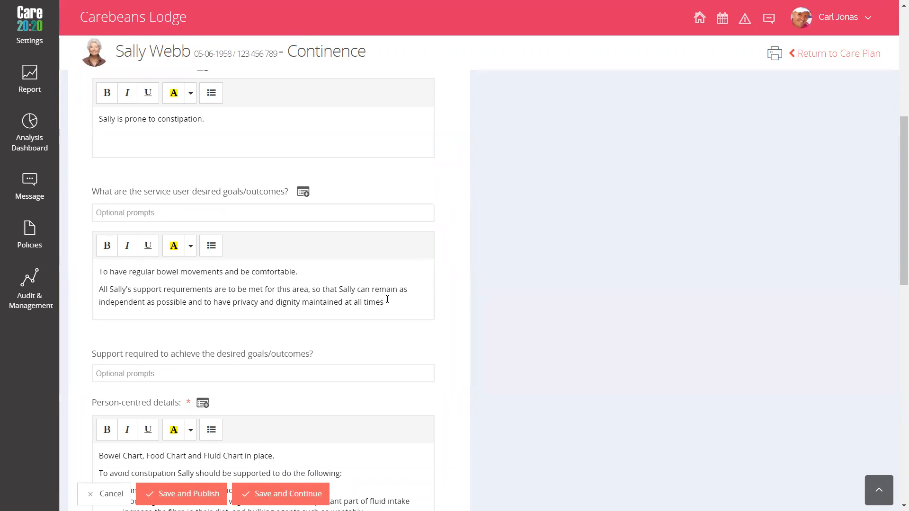
left_click_drag(192, 192, 288, 193)
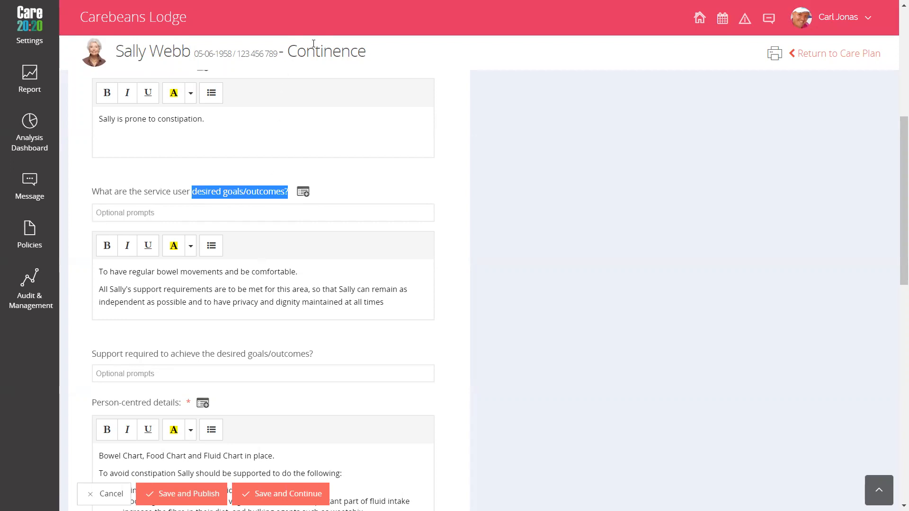
scroll(266, 320, "down", 3)
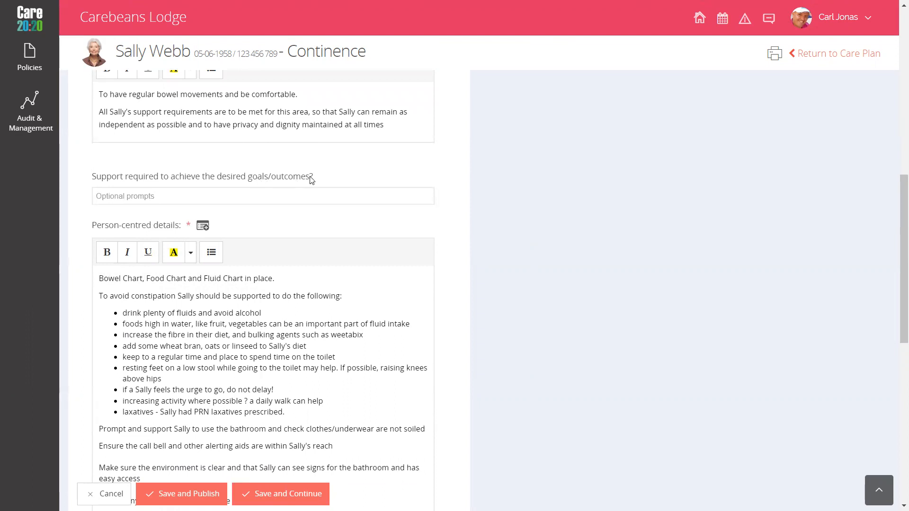
scroll(310, 180, "down", 1)
scroll(310, 180, "down", 2)
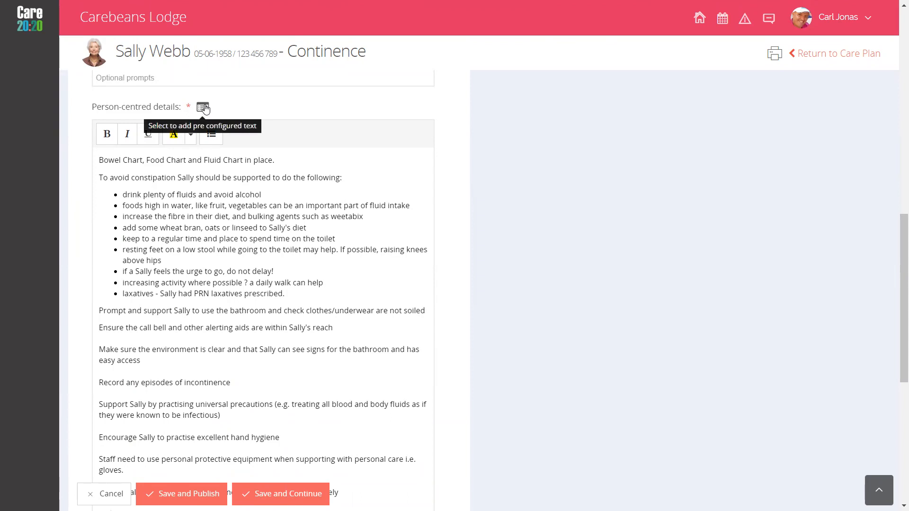
Bring up the pre-configured continence text options for the person-centred details.
left_click(203, 108)
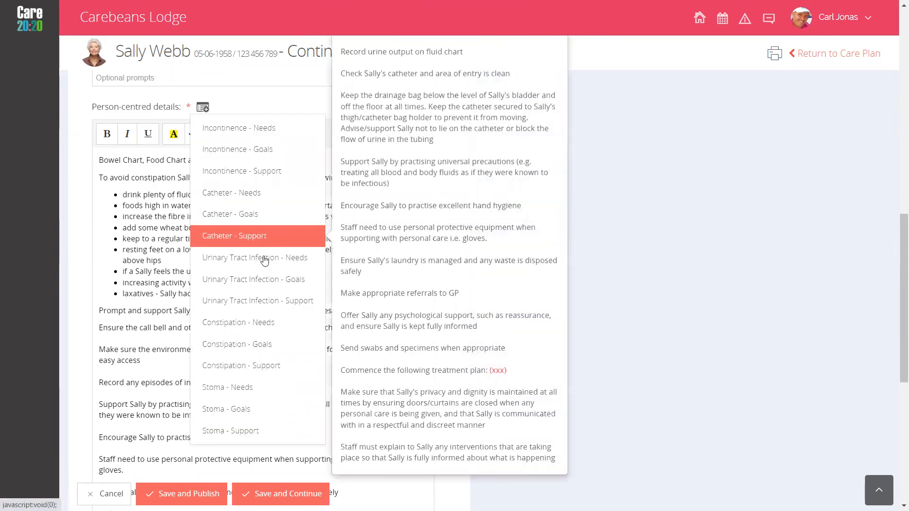
scroll(259, 284, "down", 1)
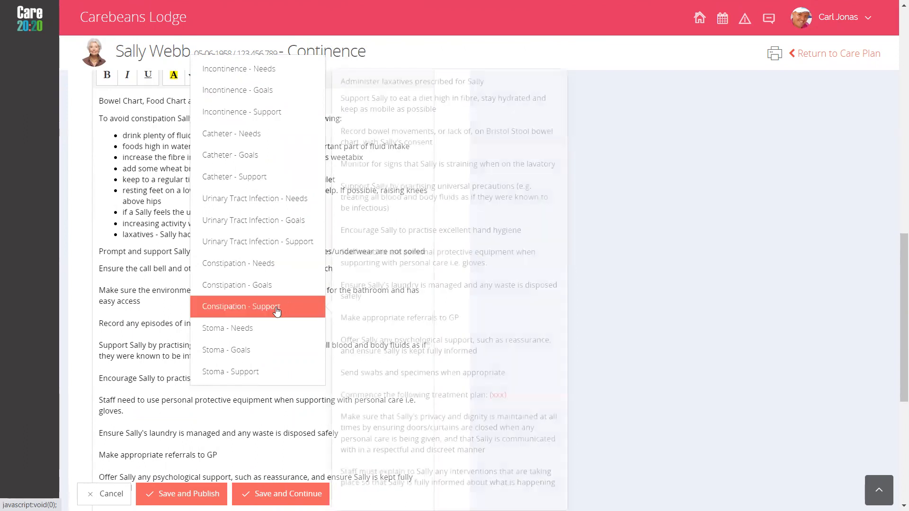
scroll(270, 319, "up", 2)
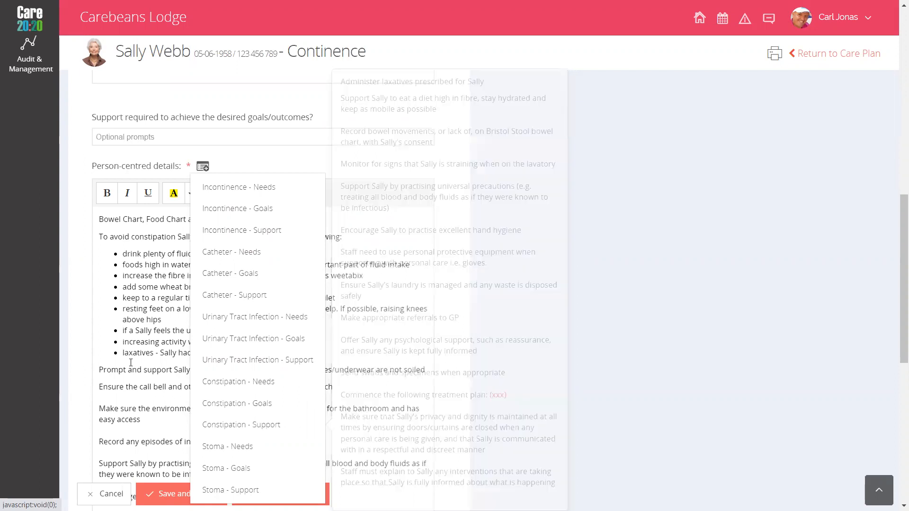
left_click_drag(93, 240, 193, 438)
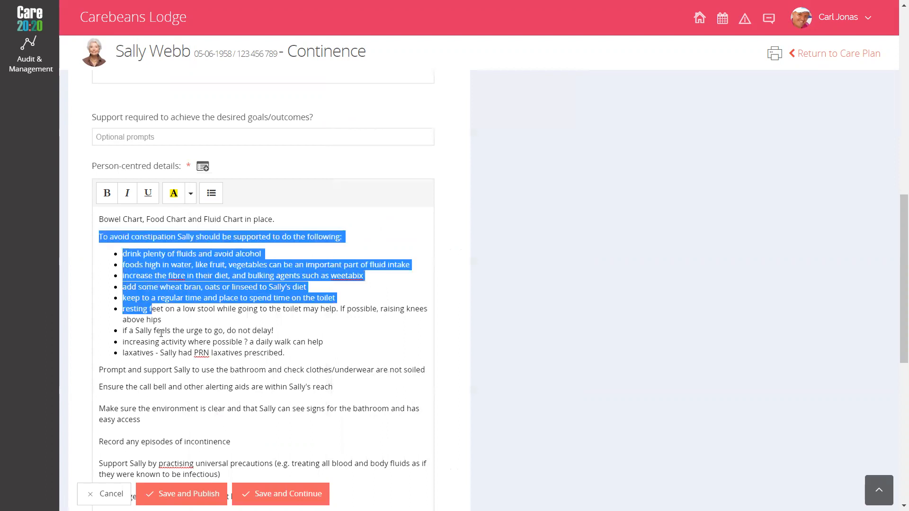
scroll(193, 439, "down", 4)
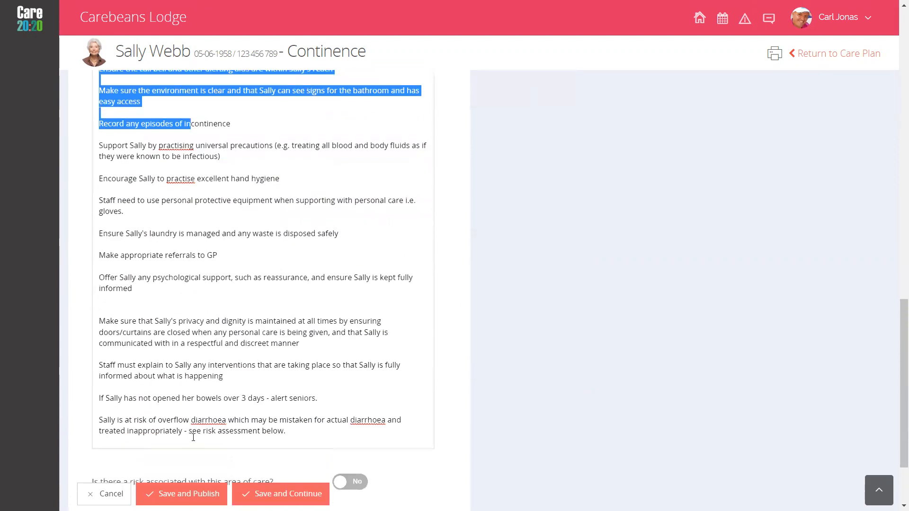
scroll(214, 434, "down", 1)
scroll(255, 316, "up", 3)
left_click(256, 317)
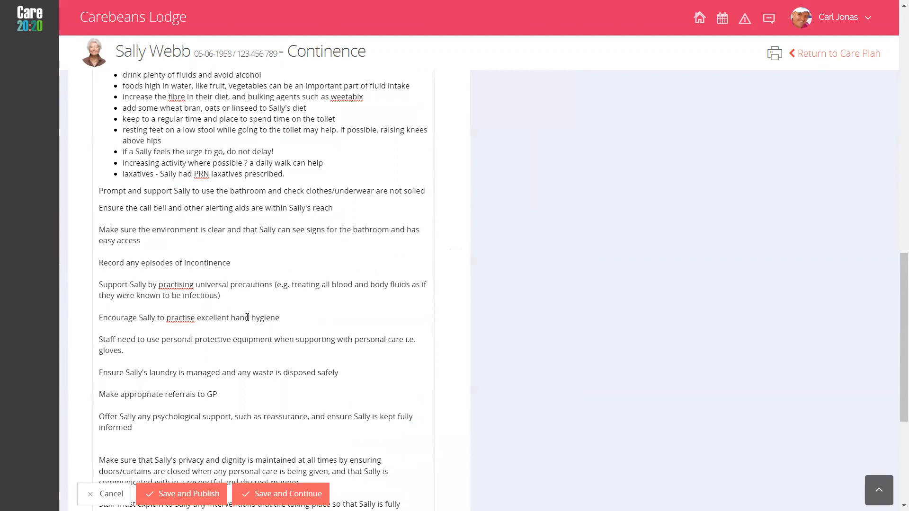
scroll(254, 317, "up", 2)
scroll(249, 333, "up", 2)
scroll(248, 333, "down", 2)
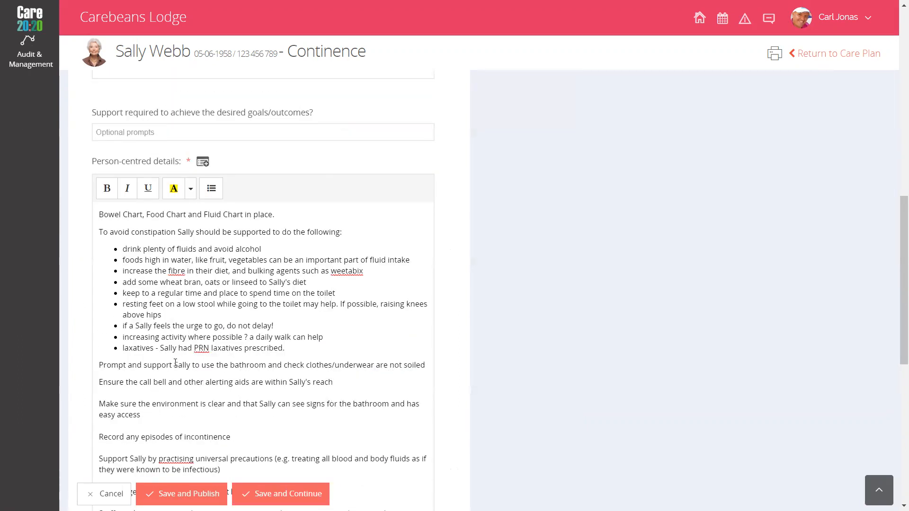
left_click_drag(174, 365, 191, 364)
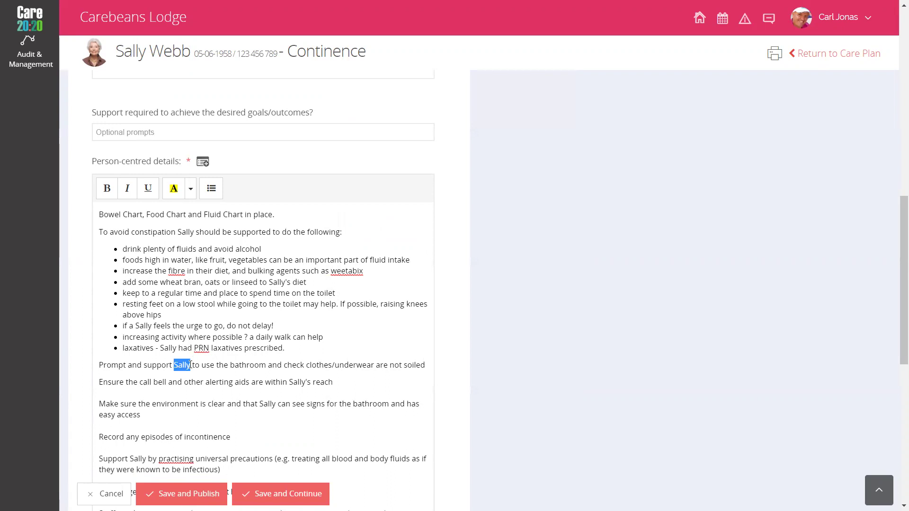
left_click(228, 246)
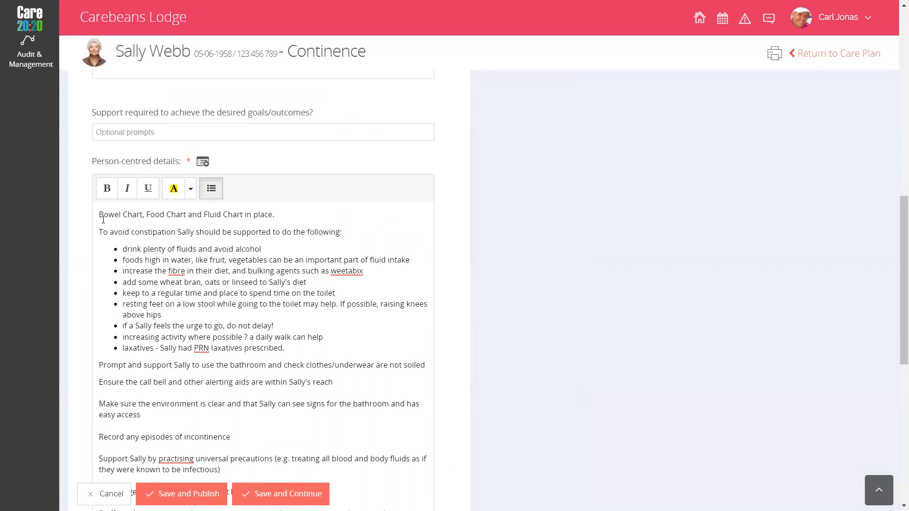
left_click_drag(99, 214, 278, 213)
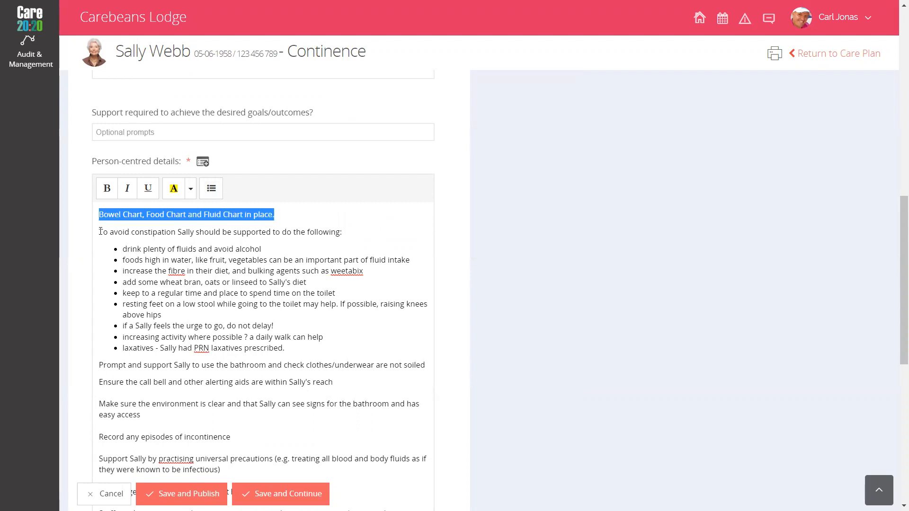
mouse_move(100, 232)
left_mouse_down()
mouse_move(204, 249)
mouse_move(260, 232)
mouse_move(351, 237)
left_mouse_up()
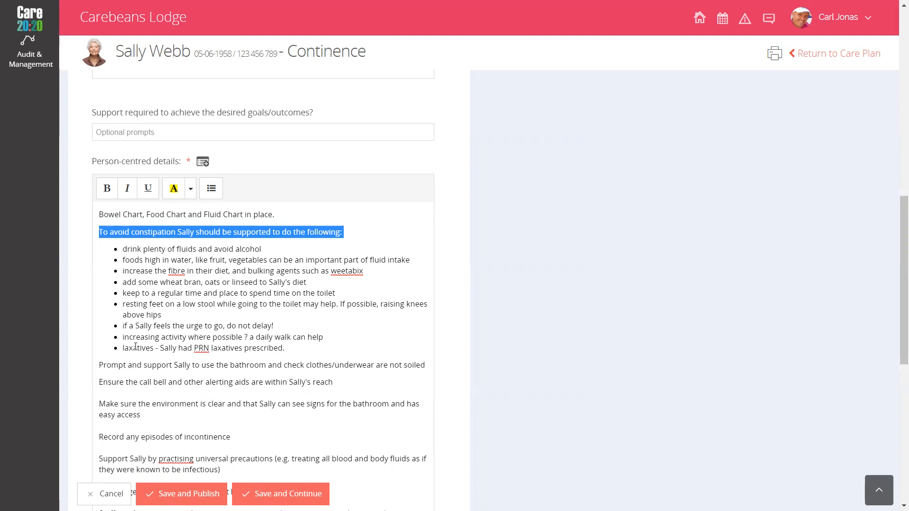
scroll(135, 347, "down", 3)
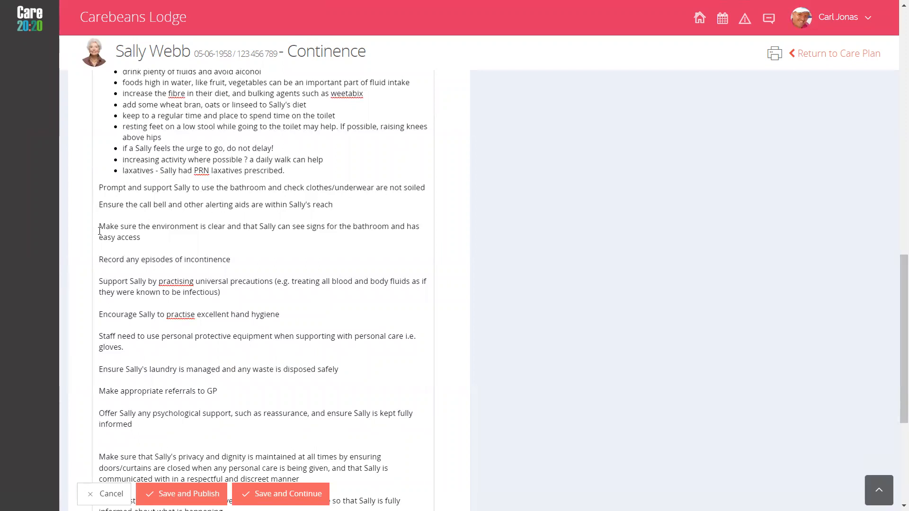
scroll(99, 230, "down", 2)
scroll(99, 231, "down", 1)
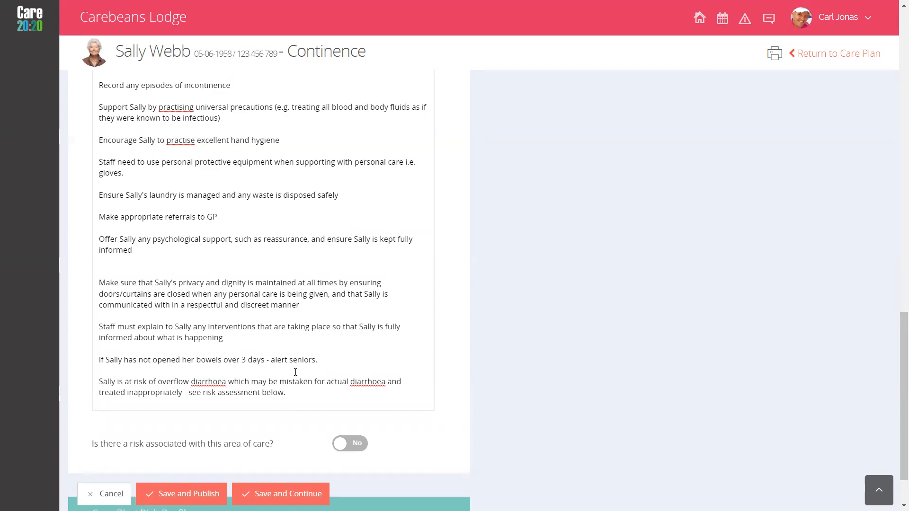
scroll(303, 391, "up", 1)
scroll(295, 372, "up", 2)
scroll(296, 372, "up", 1)
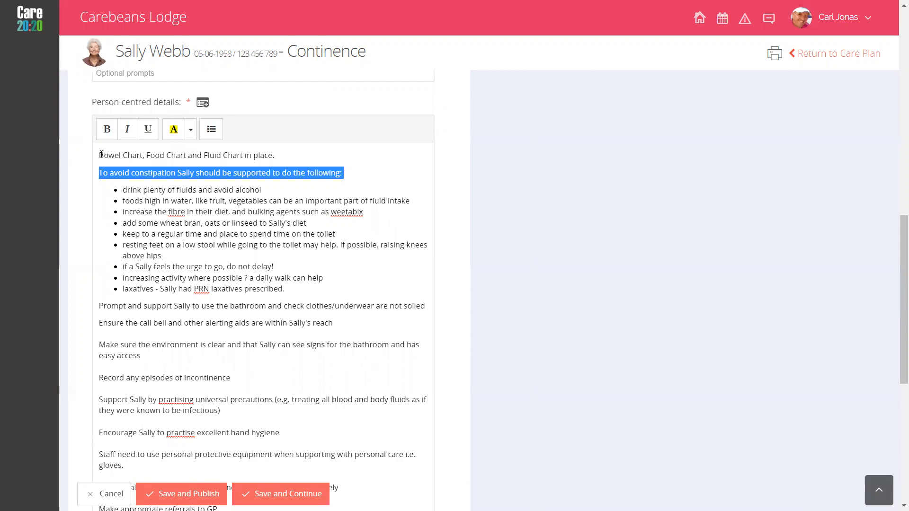
scroll(101, 154, "up", 2)
scroll(101, 154, "up", 4)
scroll(156, 274, "up", 2)
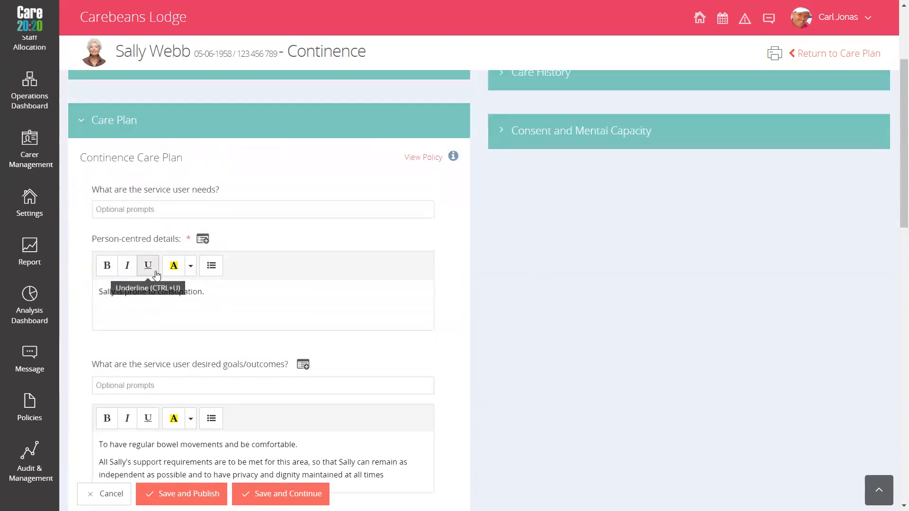
scroll(174, 266, "down", 4)
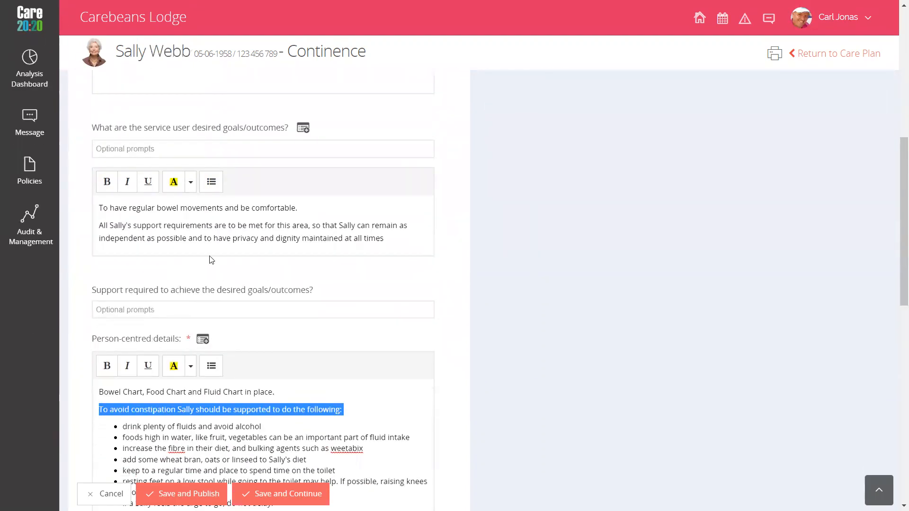
scroll(210, 260, "down", 2)
scroll(210, 260, "down", 2)
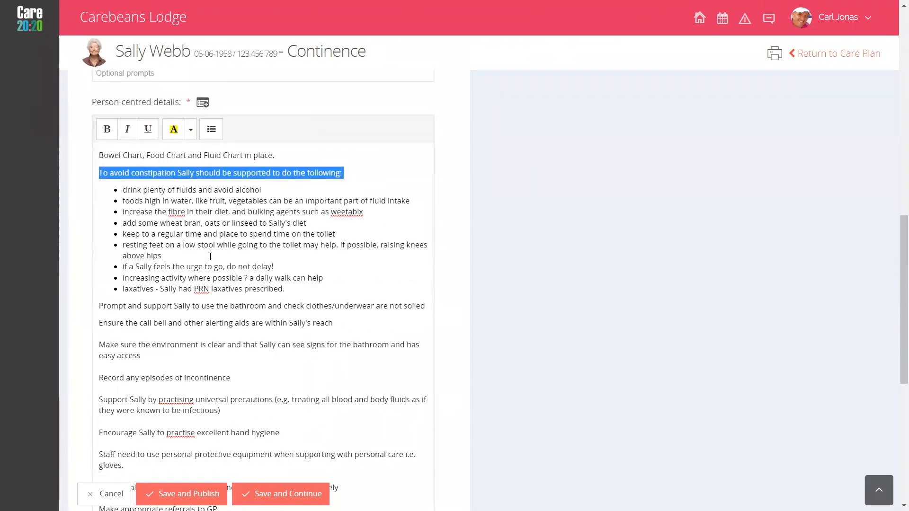
scroll(211, 256, "down", 1)
scroll(210, 256, "down", 1)
scroll(210, 256, "down", 3)
scroll(210, 257, "down", 1)
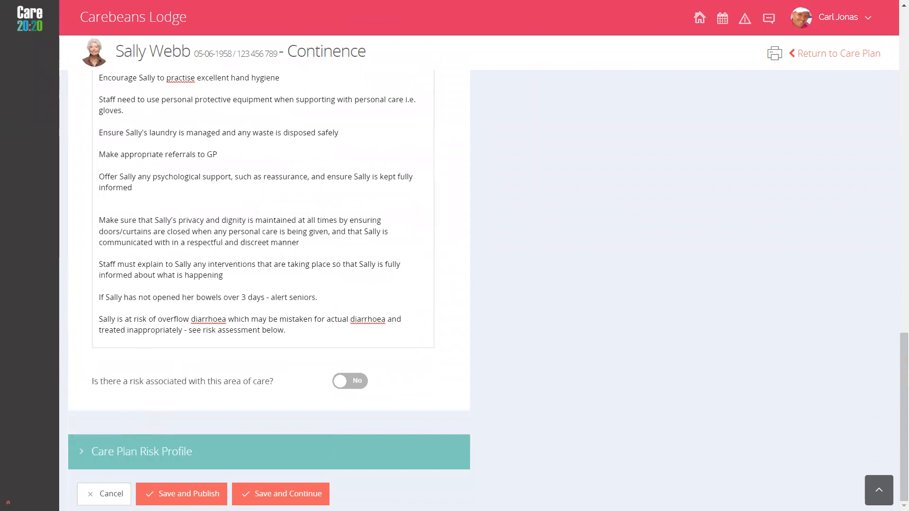
Open the Risk of overflow diarrhoea details from the Care Plan Risk Profile.
left_click(109, 454)
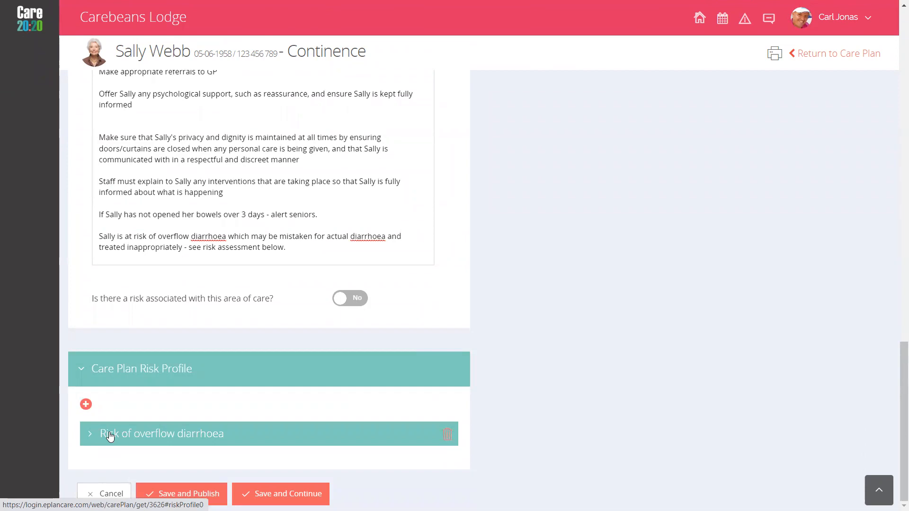
left_click(131, 434)
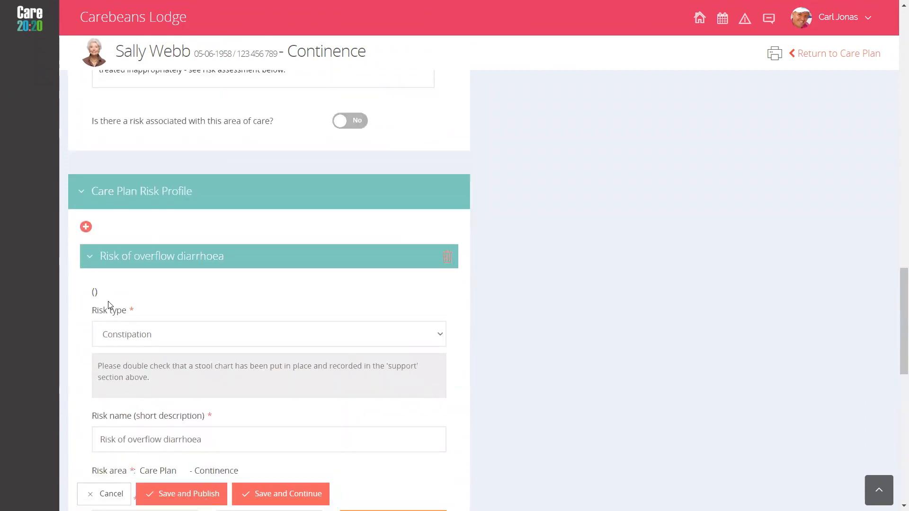
scroll(161, 342, "down", 3)
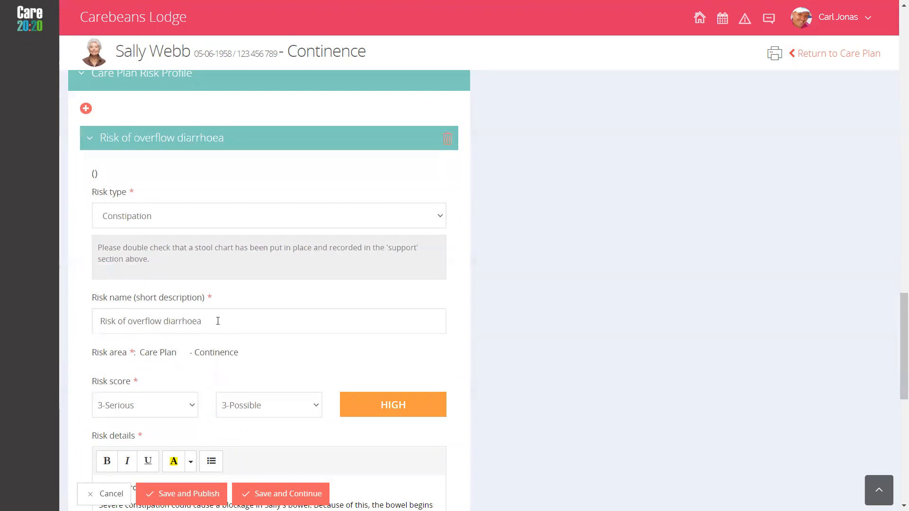
left_click_drag(215, 321, 105, 326)
left_click(241, 321)
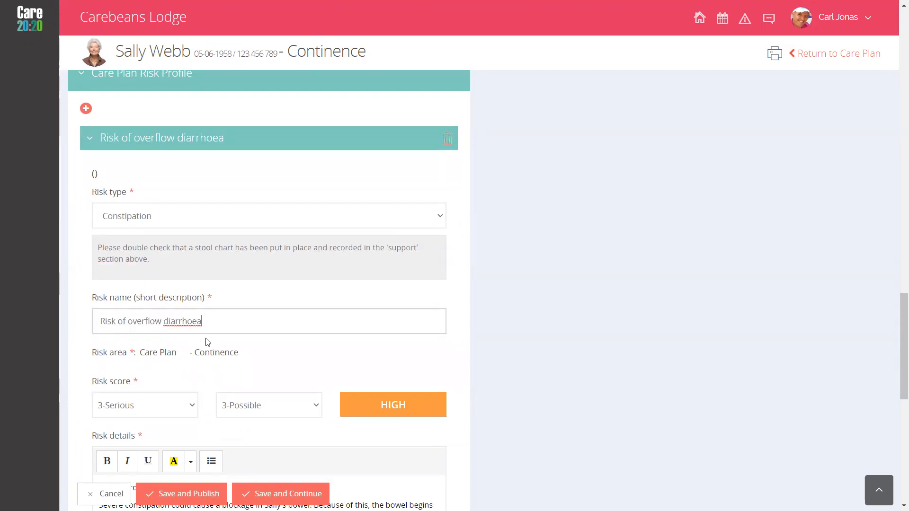
scroll(180, 297, "down", 3)
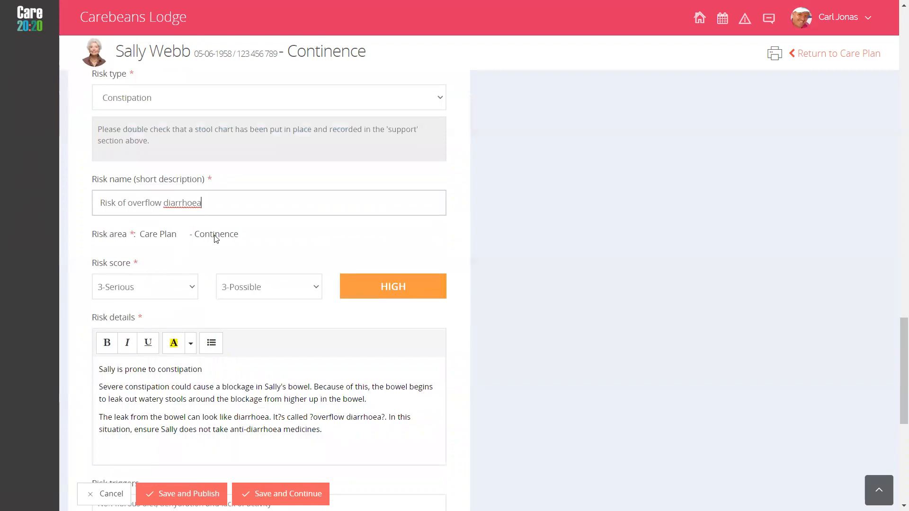
Check the impact stays at 3-Serious and the likelihood at 3-Possible.
left_click(161, 286)
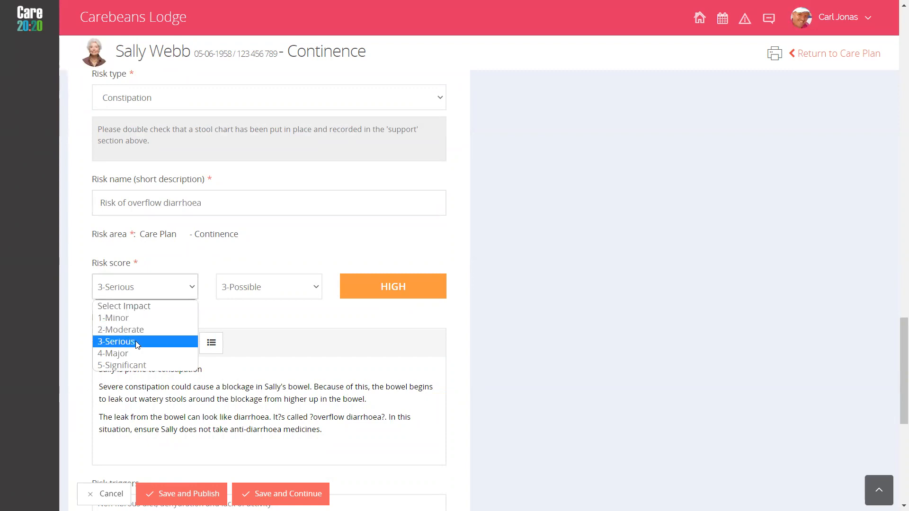
left_click(137, 341)
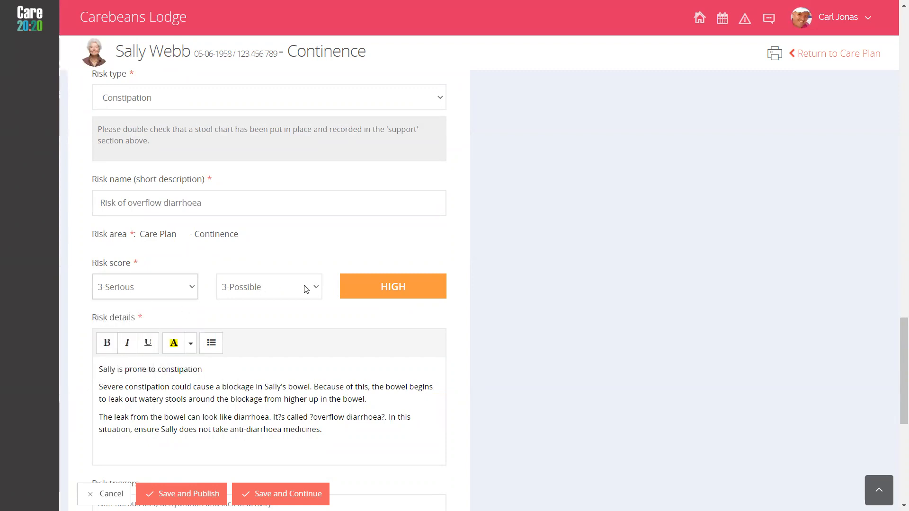
left_click(308, 286)
left_click(241, 342)
left_click(288, 294)
key("Escape")
Try likelihood 1-Rare (LOW) and 2-Unlikely (MEDIUM), then restore 3-Possible for a HIGH score.
key("Up")
key("Up")
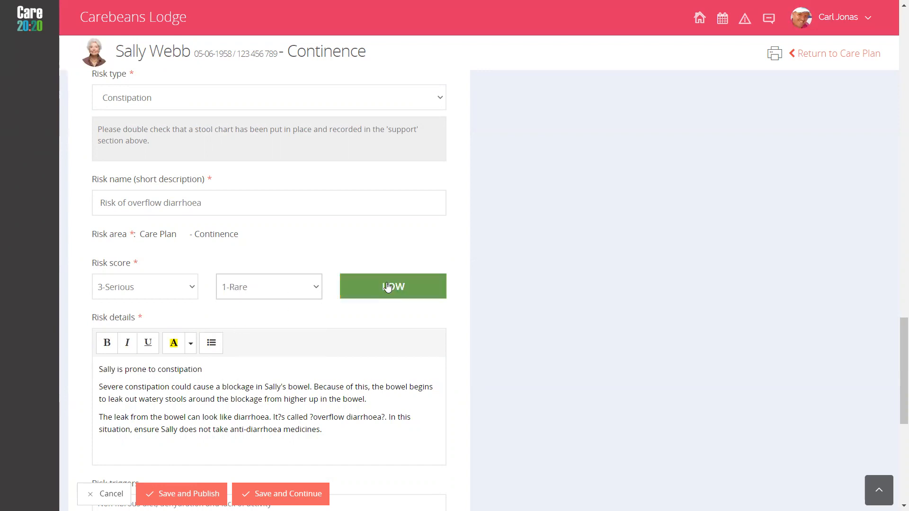
left_click(279, 287)
left_click(248, 329)
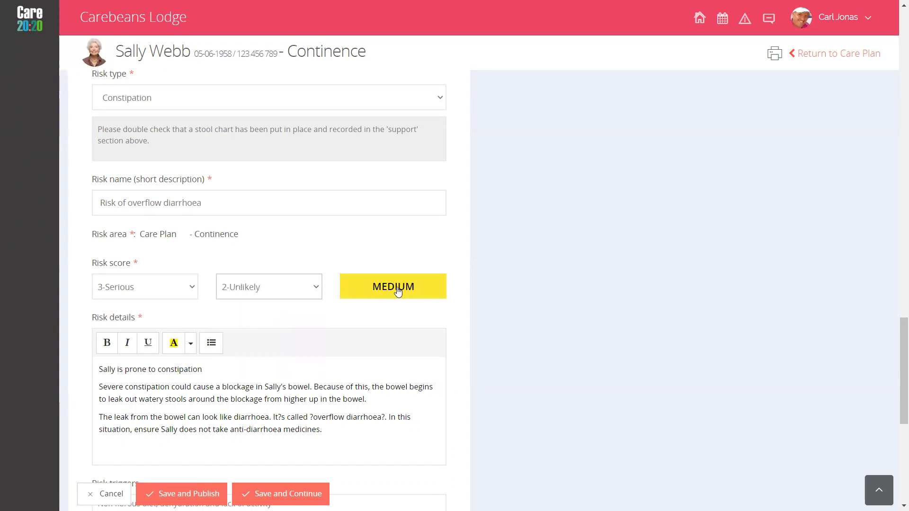
left_click(282, 290)
left_click(258, 343)
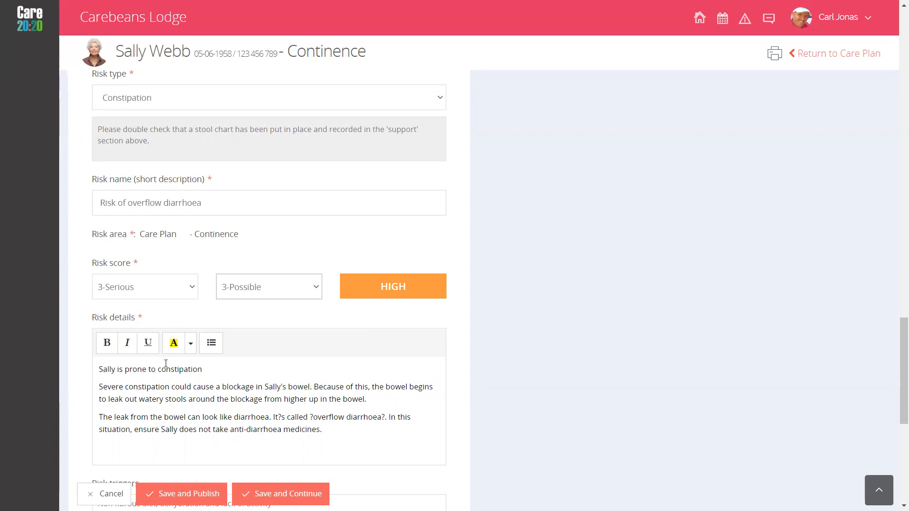
scroll(161, 385, "down", 1)
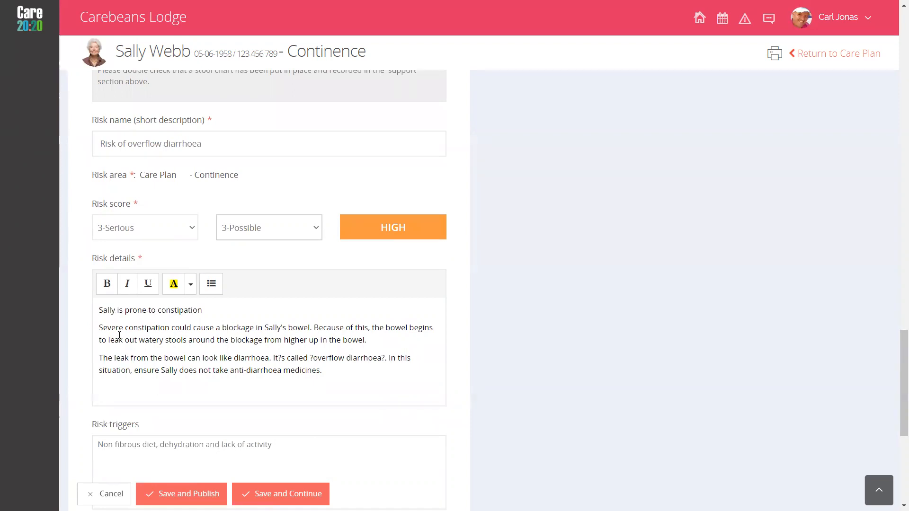
scroll(120, 333, "down", 1)
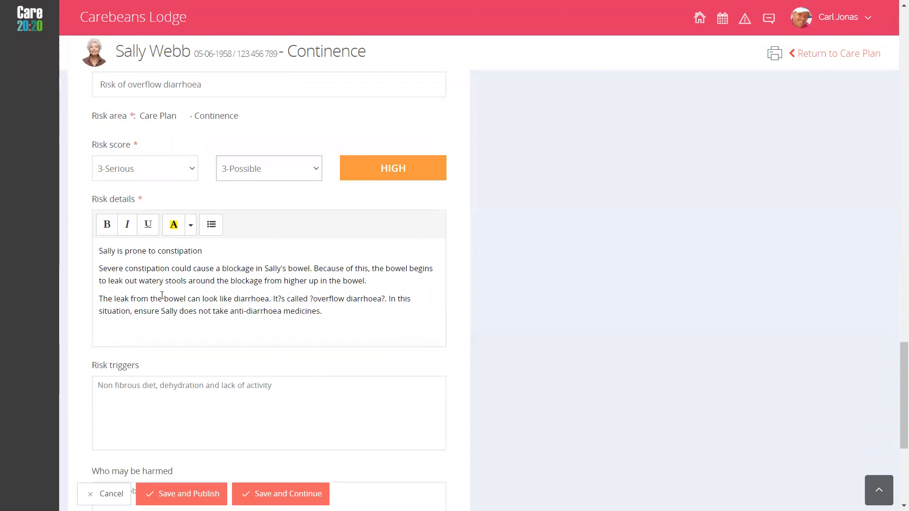
scroll(176, 311, "down", 2)
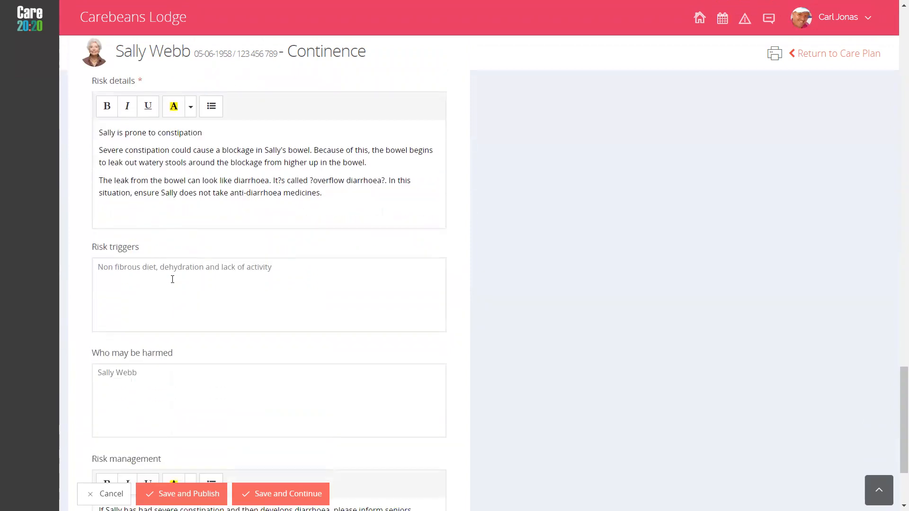
scroll(171, 279, "down", 1)
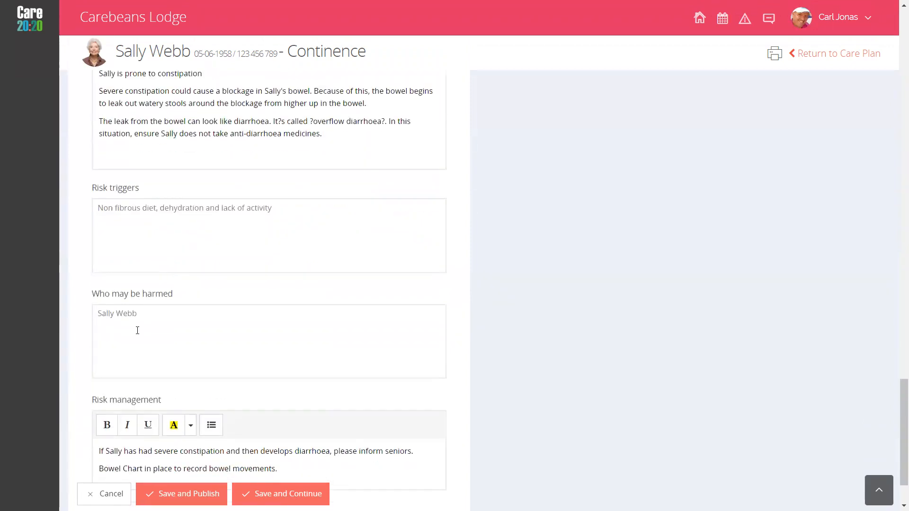
scroll(137, 330, "down", 1)
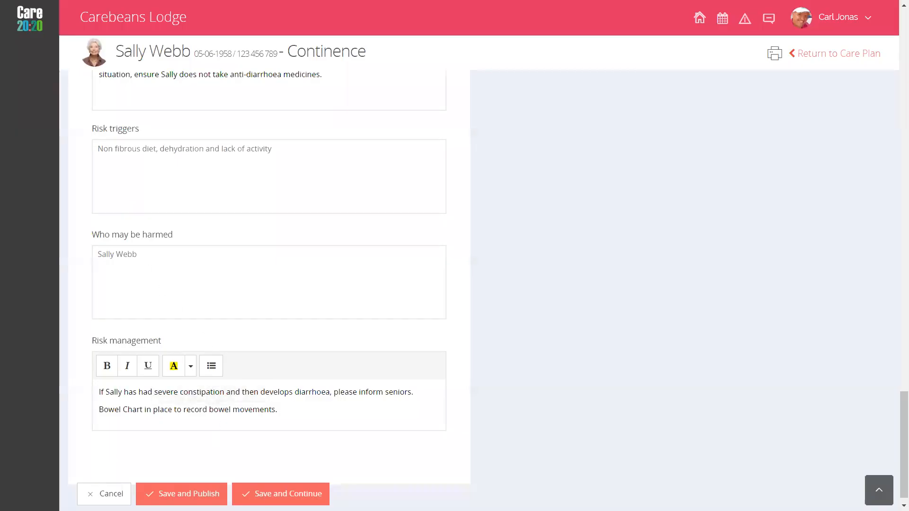
Return to the top of the plan and expand Care Actions, listing the Bowel Chart action.
left_click(879, 490)
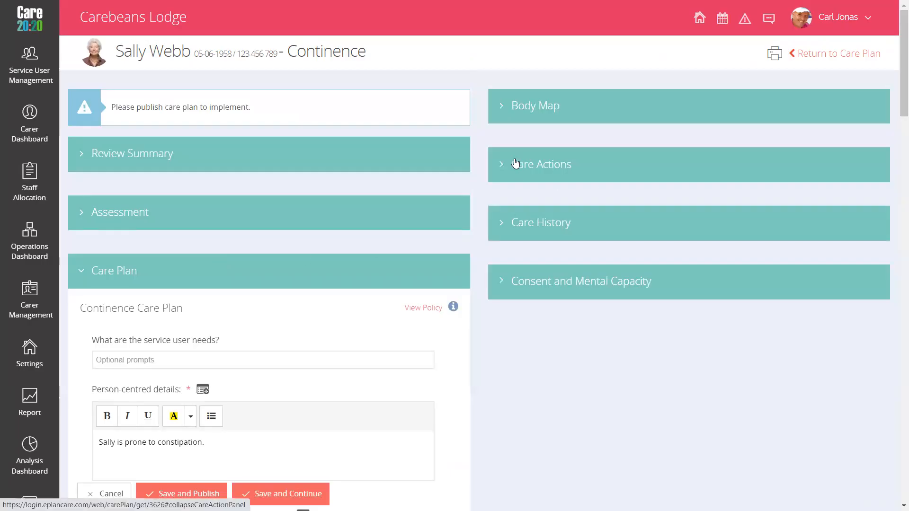
left_click(514, 176)
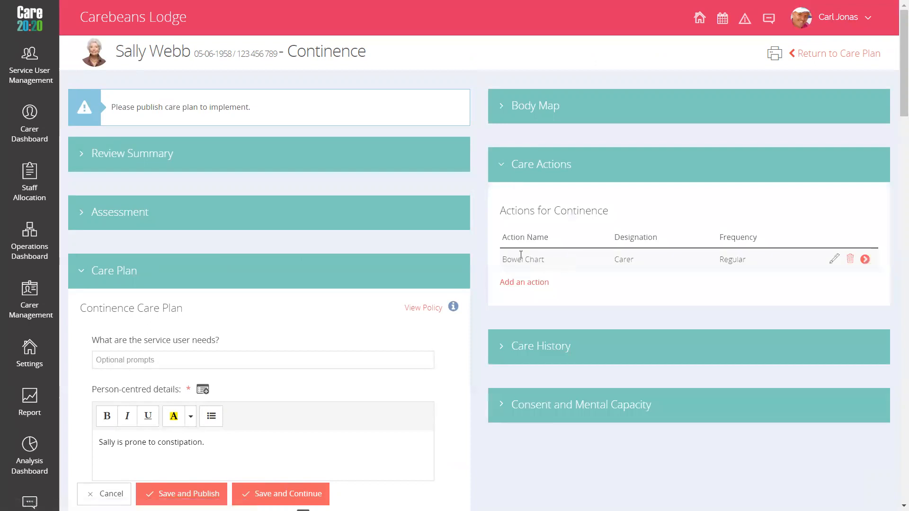
Edit the Bowel Chart action and link it to the Continence care plan.
left_click(834, 261)
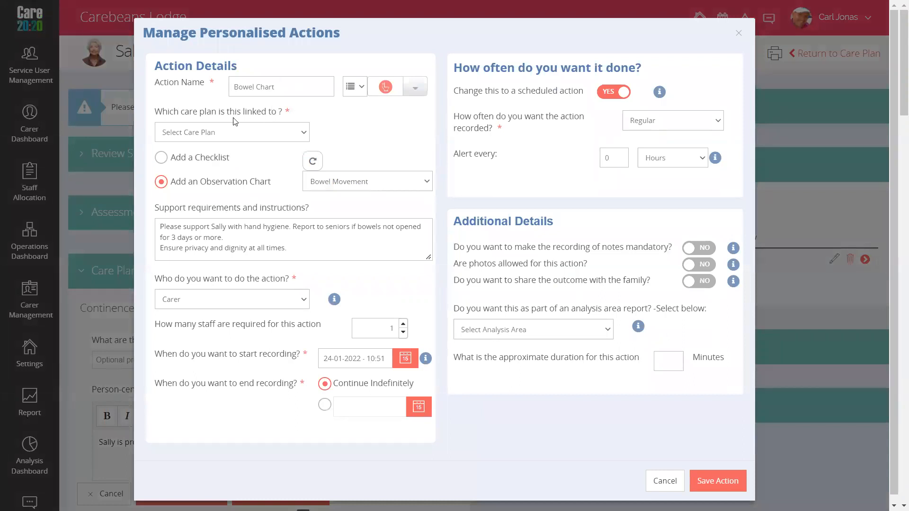
left_click(260, 133)
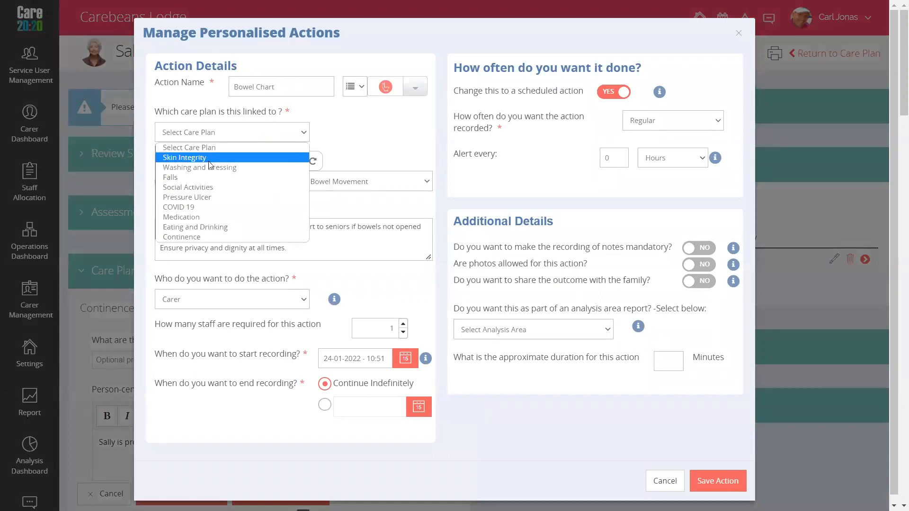
key("Down")
key("Down")
key("Down")
key("Down")
key("Down")
key("Down")
key("Return")
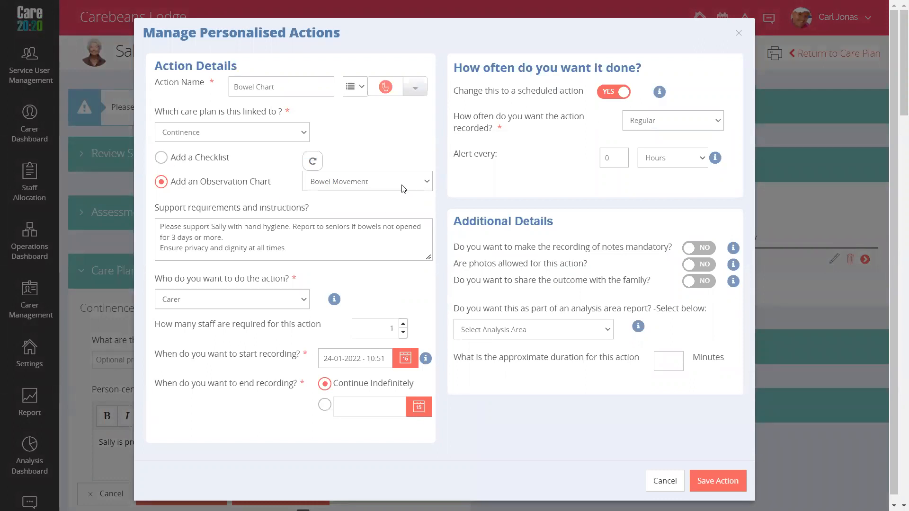
Try attaching the Continence checklist, remove it and return to the Bowel Movement observation chart.
left_click(162, 158)
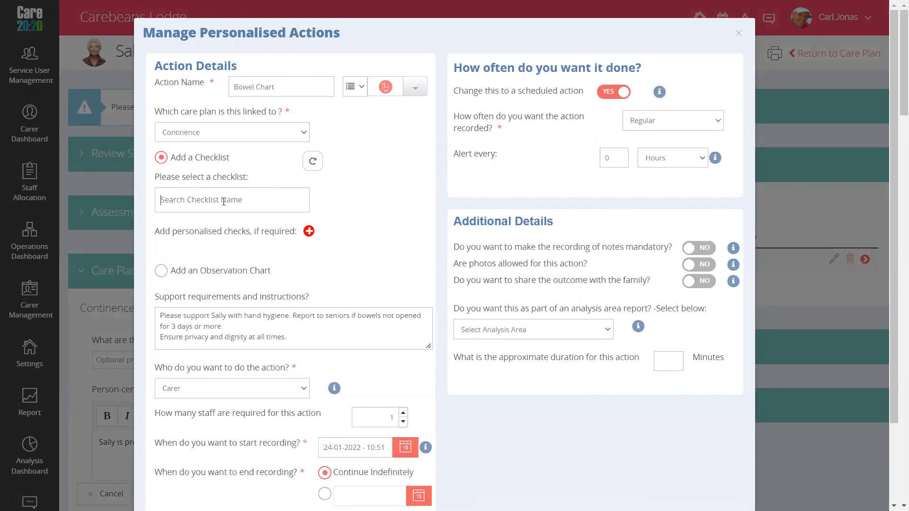
left_click(223, 202)
type("con")
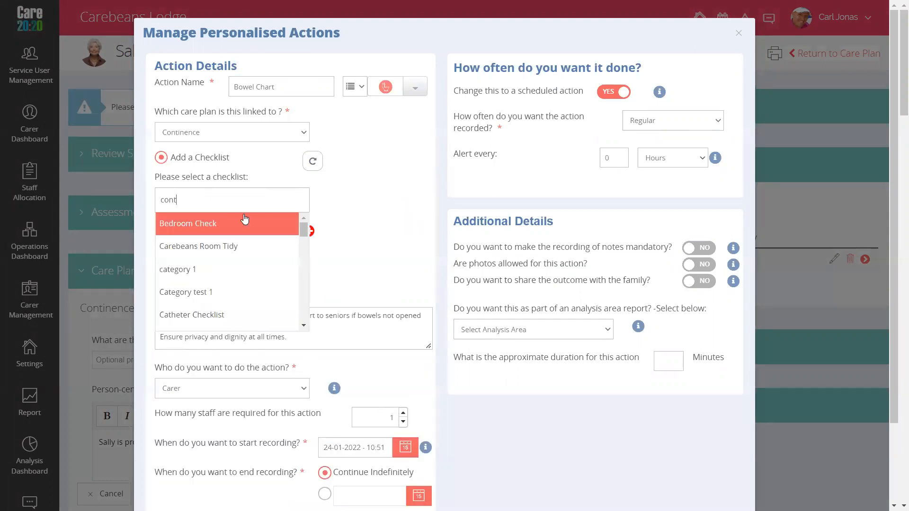
type("t")
scroll(237, 266, "down", 1)
left_click(170, 285)
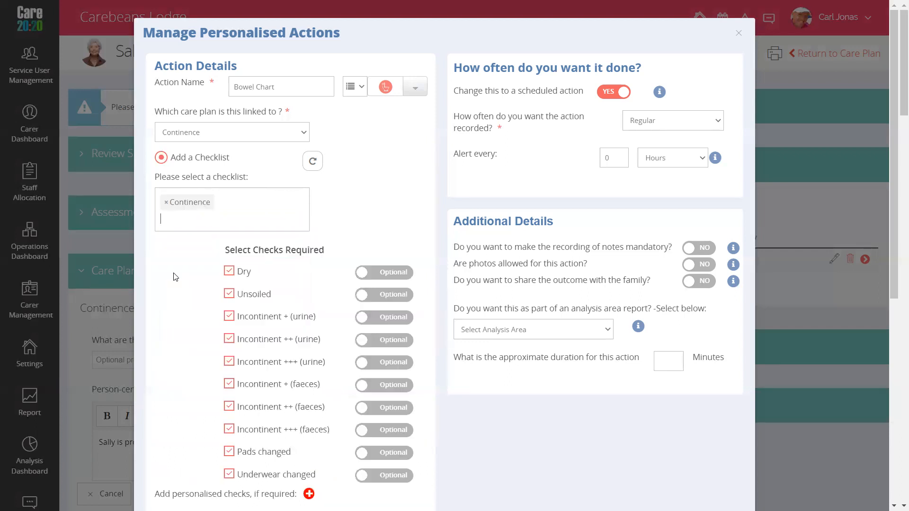
scroll(277, 282, "down", 2)
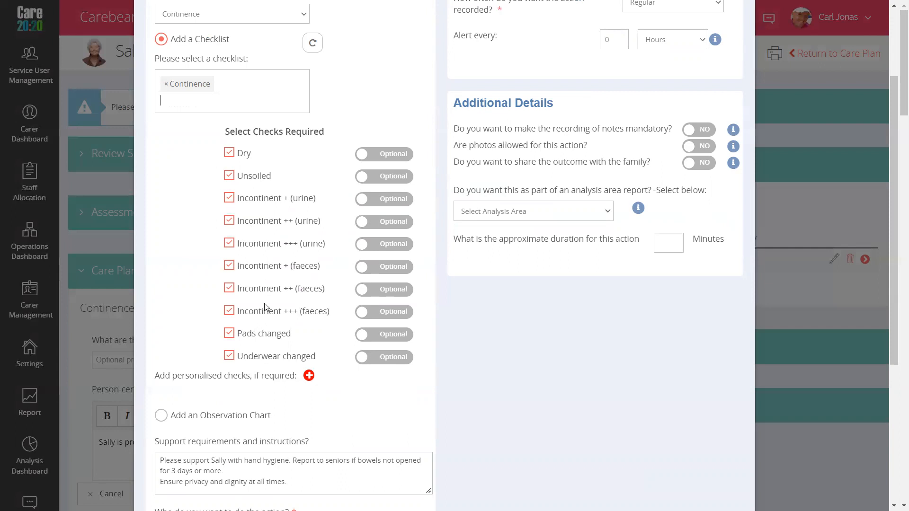
scroll(259, 356, "up", 1)
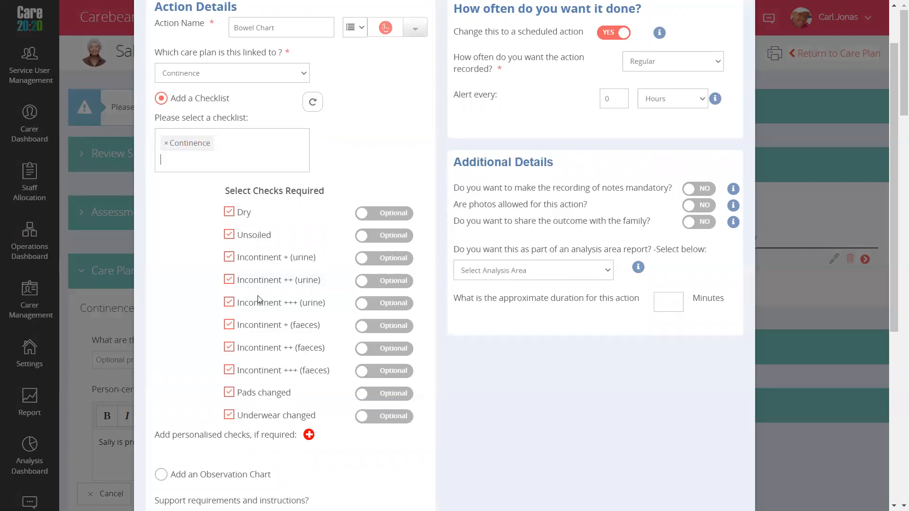
left_click(165, 147)
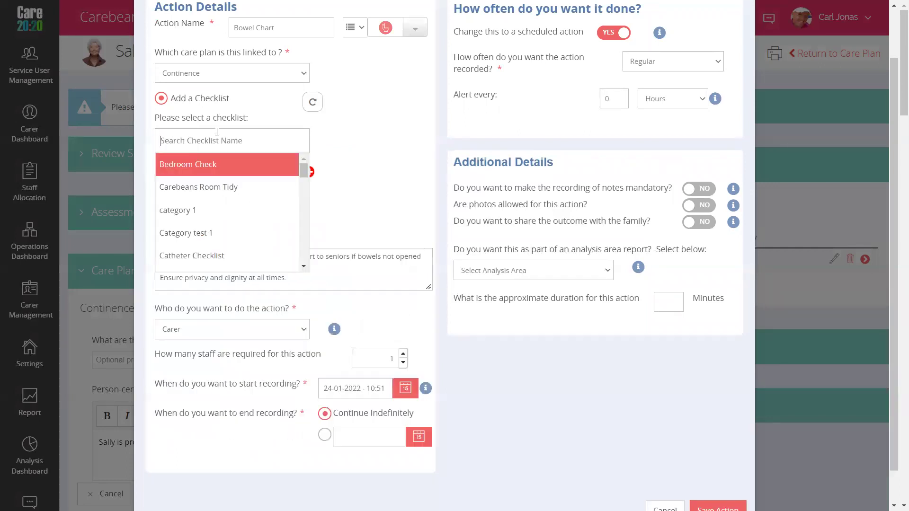
left_click(375, 136)
left_click(162, 211)
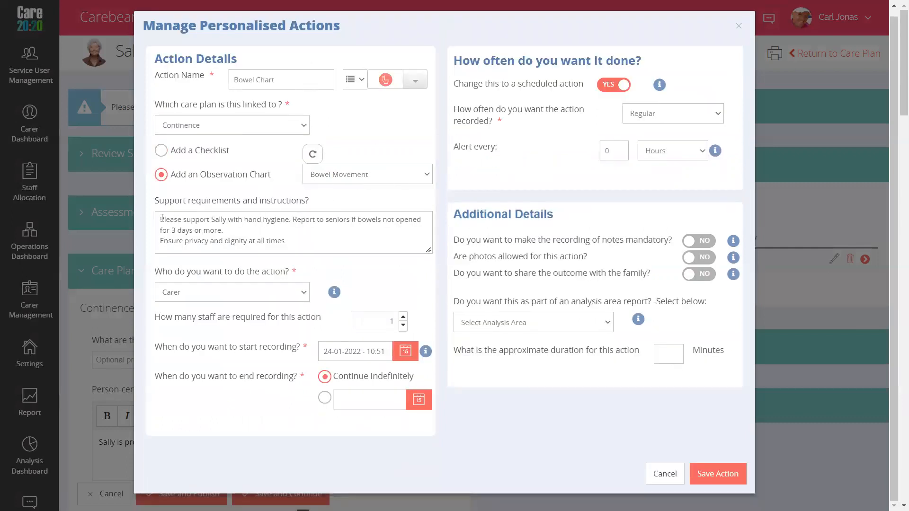
left_click_drag(160, 220, 286, 242)
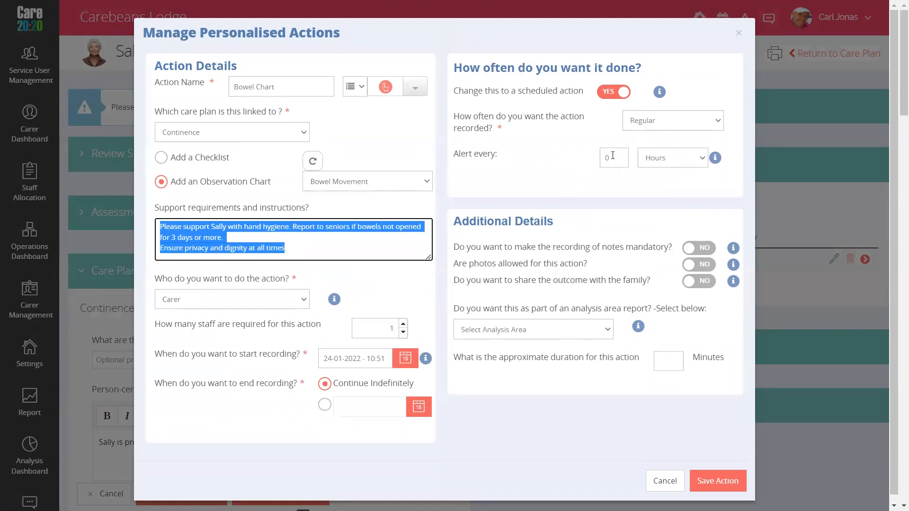
Set the alert to every 3 days with a 12:00 target time and scheduling turned off.
double_click(602, 157)
type("3")
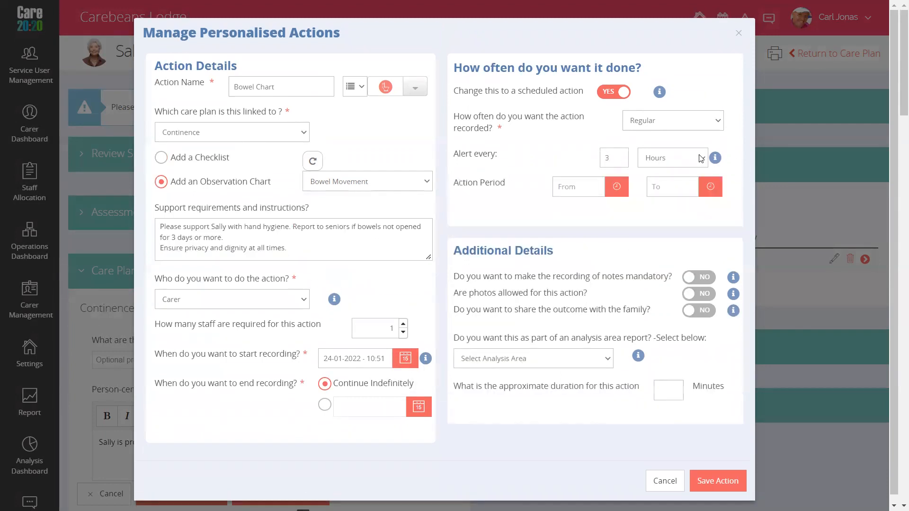
left_click(700, 159)
left_click(653, 193)
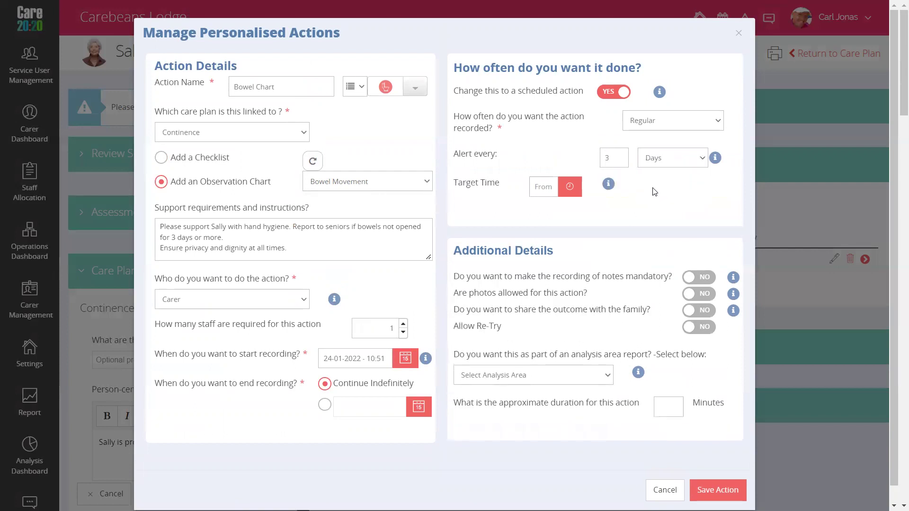
left_click(552, 187)
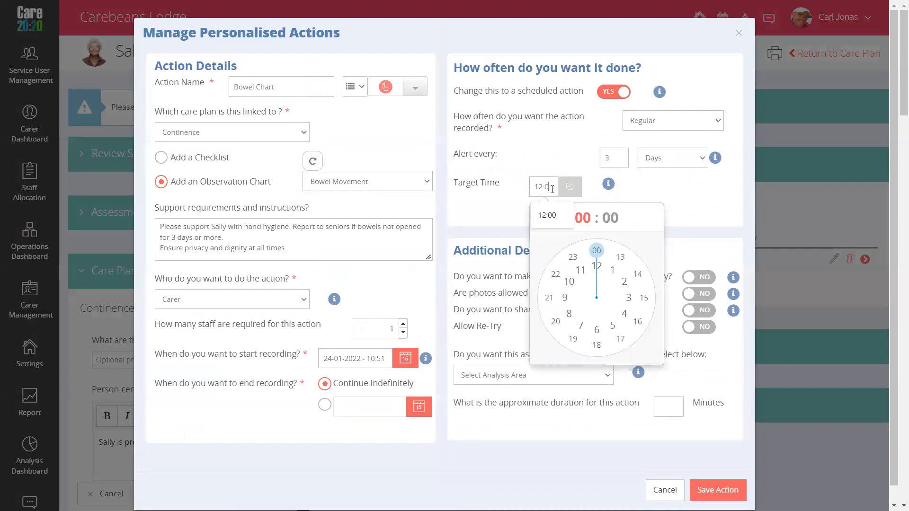
left_click(676, 202)
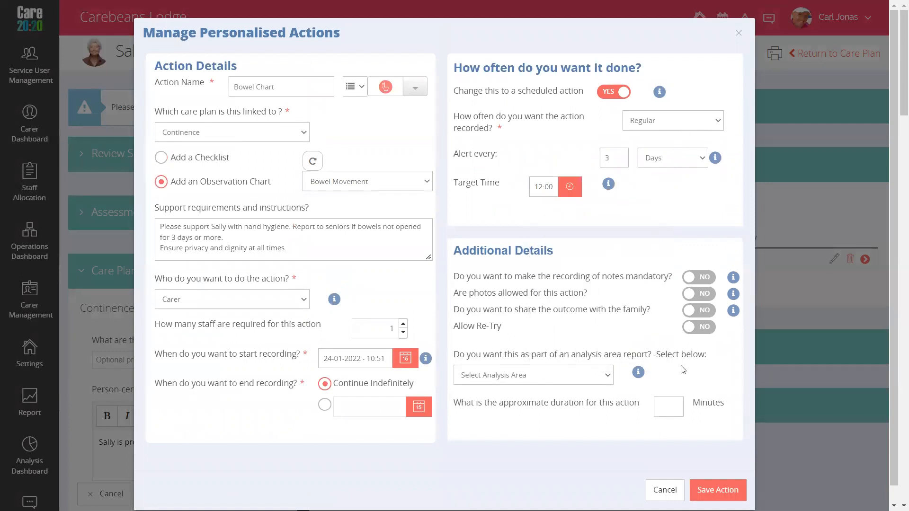
left_click(624, 93)
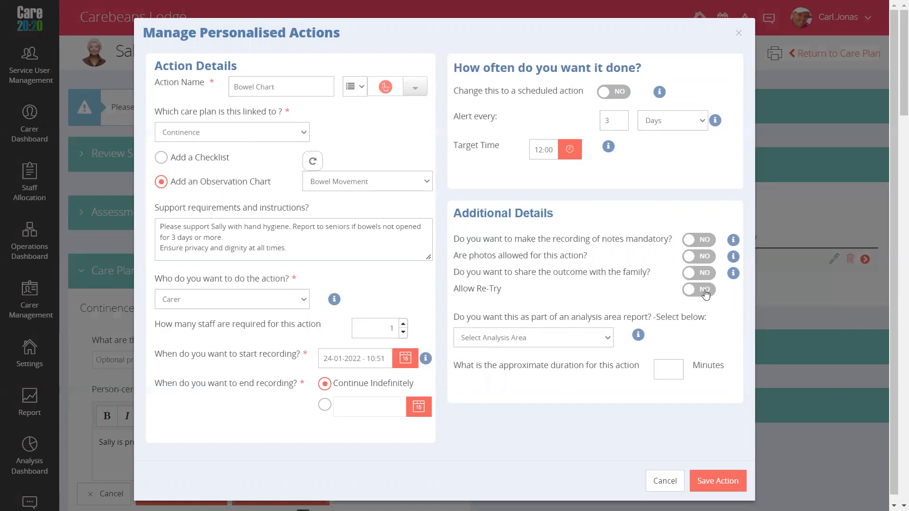
Save the Bowel Chart action and publish the Continence care plan.
left_click(730, 483)
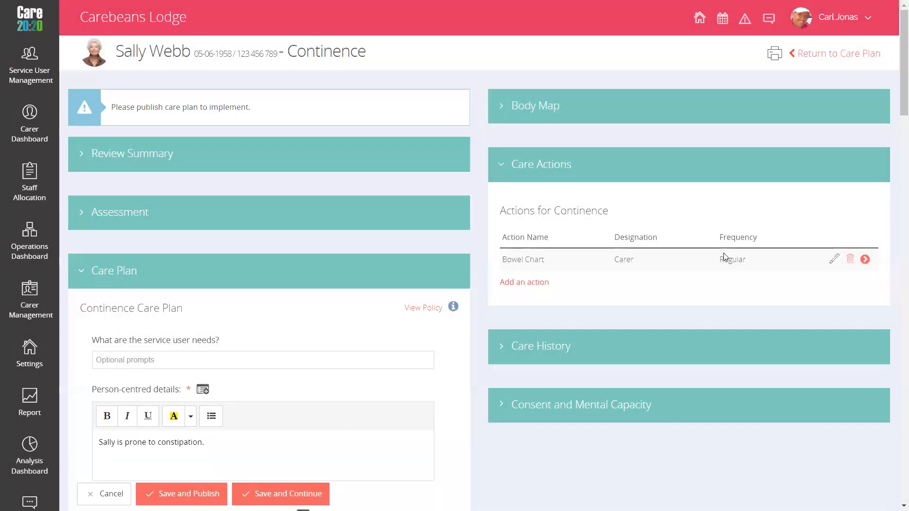
left_click(155, 495)
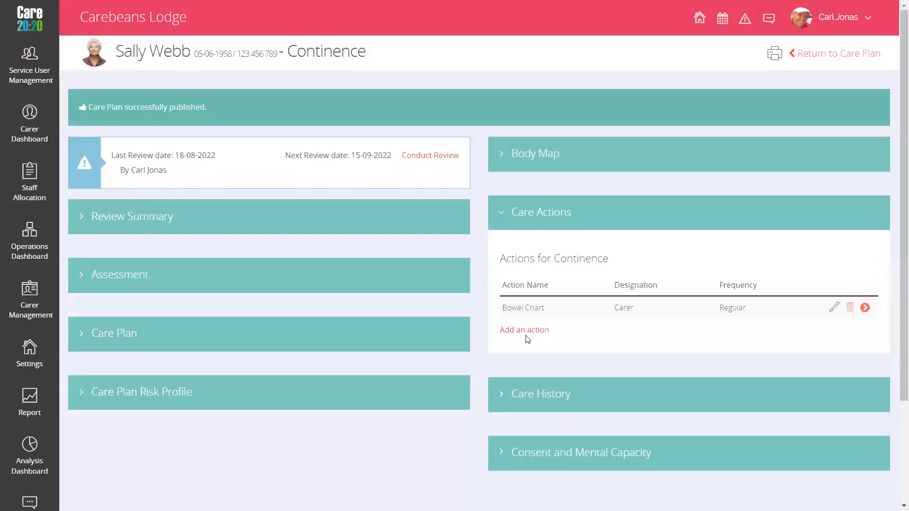
Collapse Care Actions and check the Body Map's issue type filter before collapsing it.
left_click(514, 212)
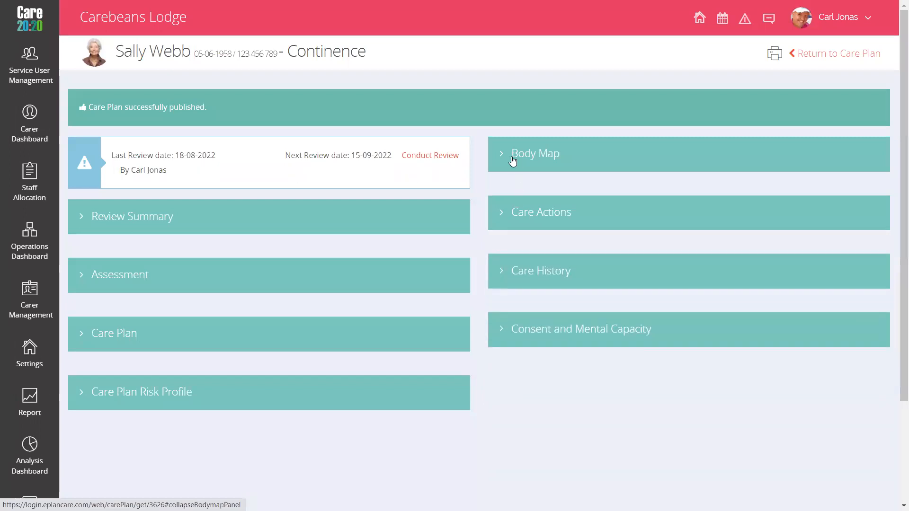
left_click(512, 161)
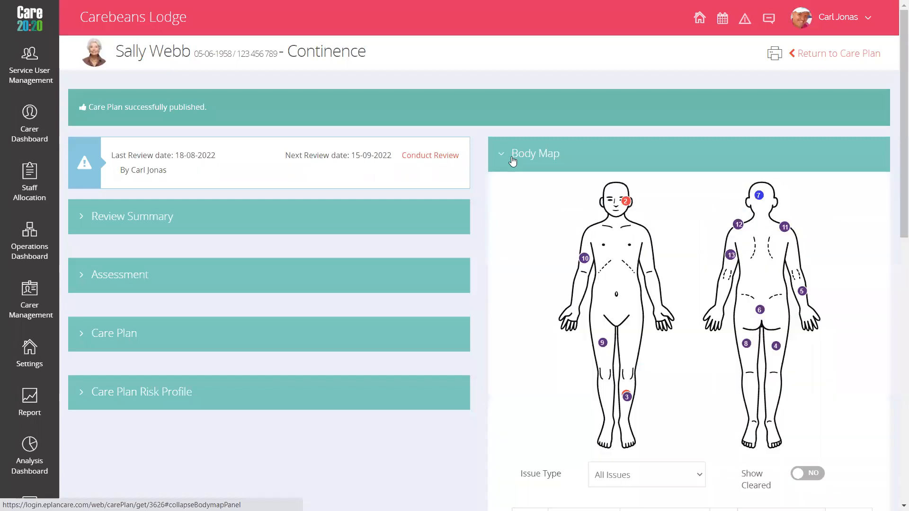
scroll(616, 299, "down", 2)
scroll(616, 329, "down", 4)
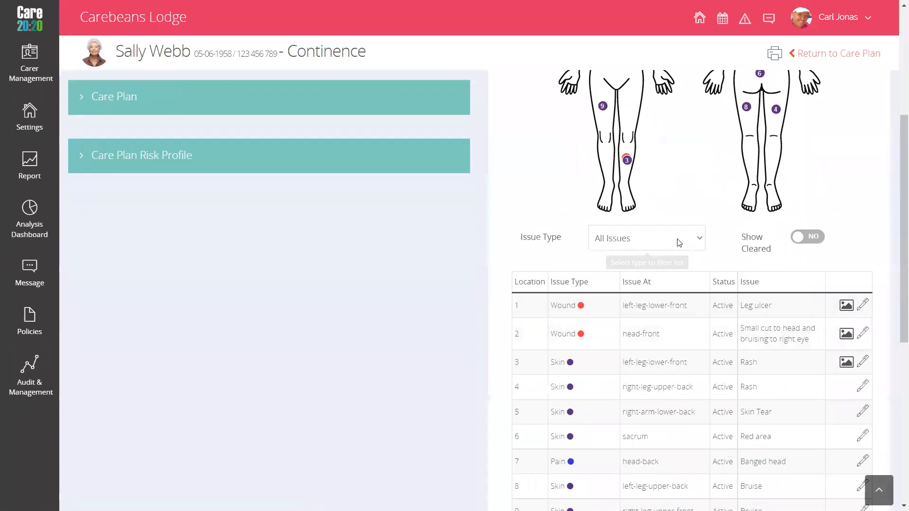
left_click(653, 238)
scroll(653, 239, "down", 1)
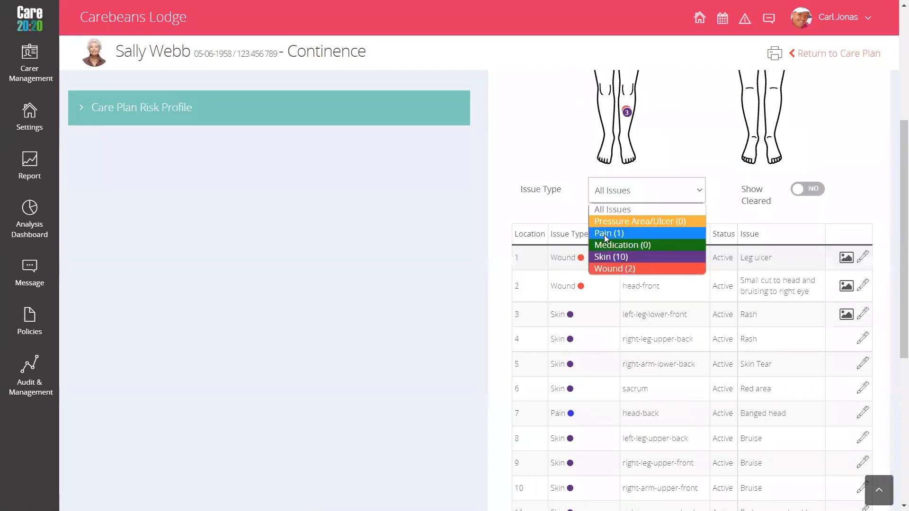
scroll(628, 281, "up", 1)
scroll(628, 281, "up", 3)
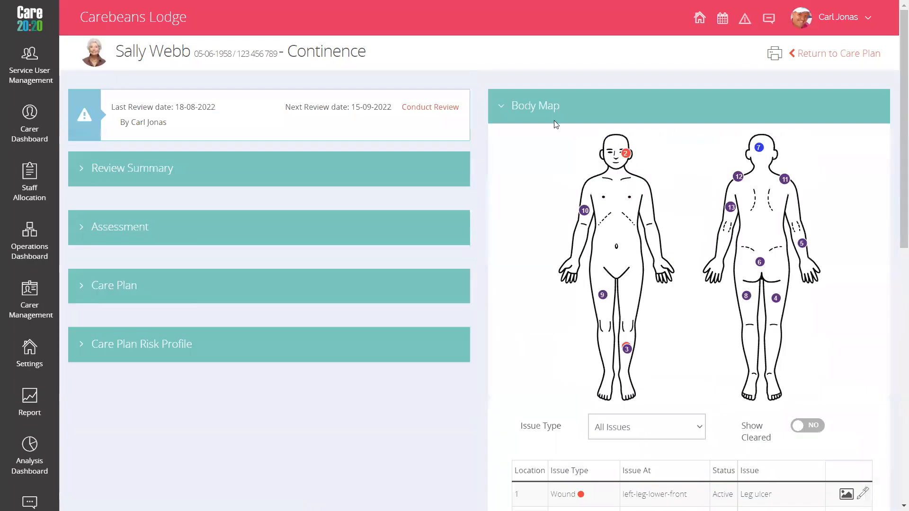
left_click(503, 106)
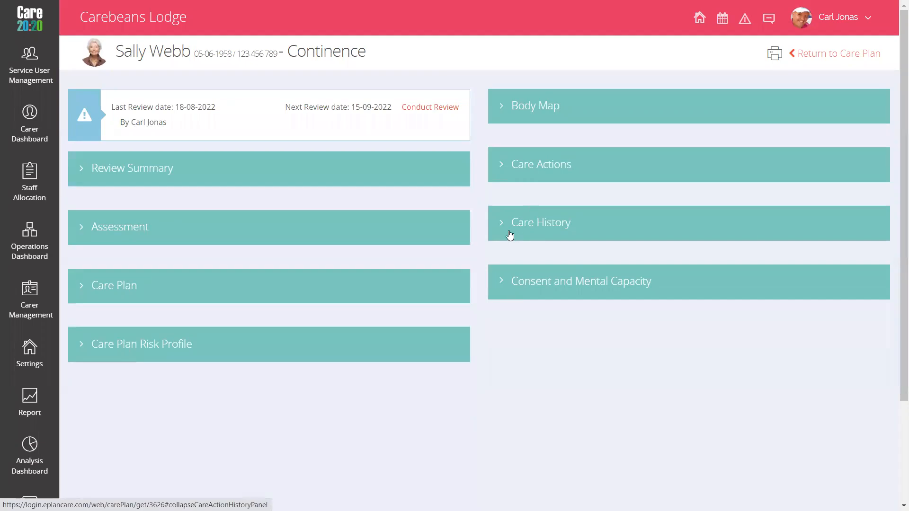
View then collapse Care History and Consent and Mental Capacity, and leave full screen.
left_click(499, 226)
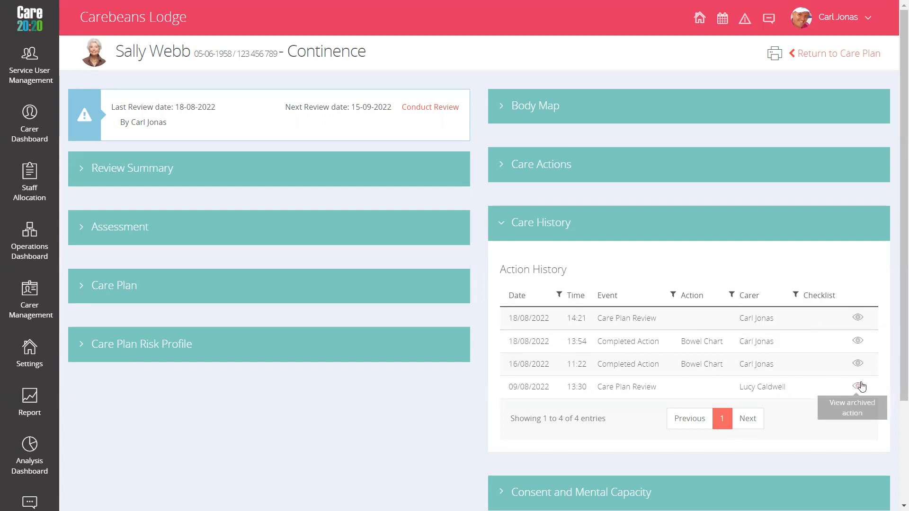
left_click(500, 224)
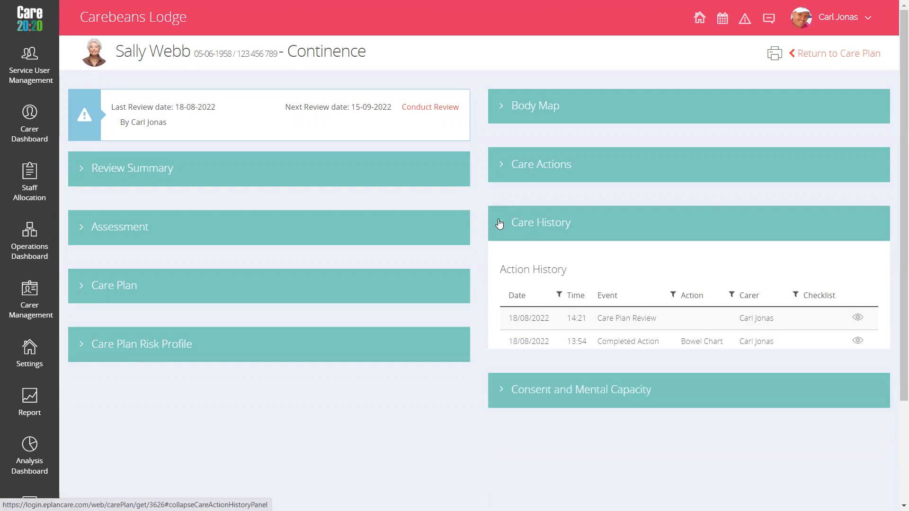
left_click(513, 282)
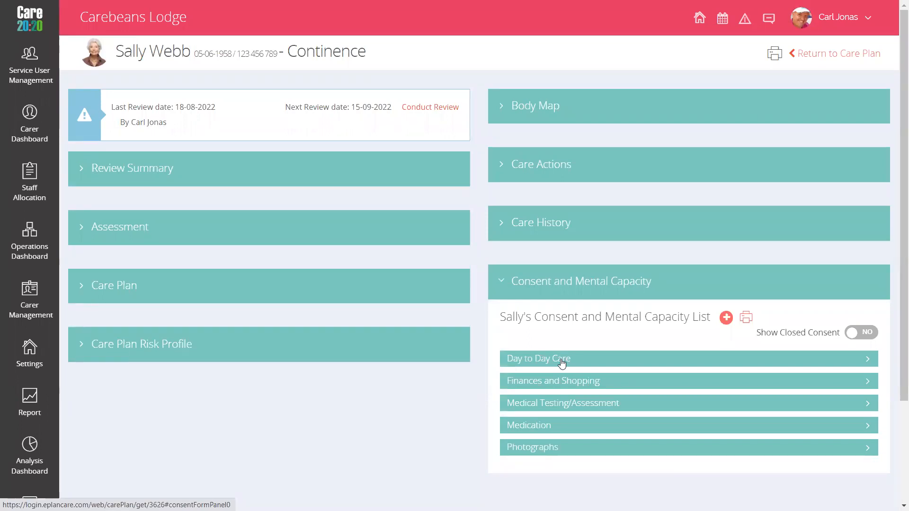
left_click(512, 286)
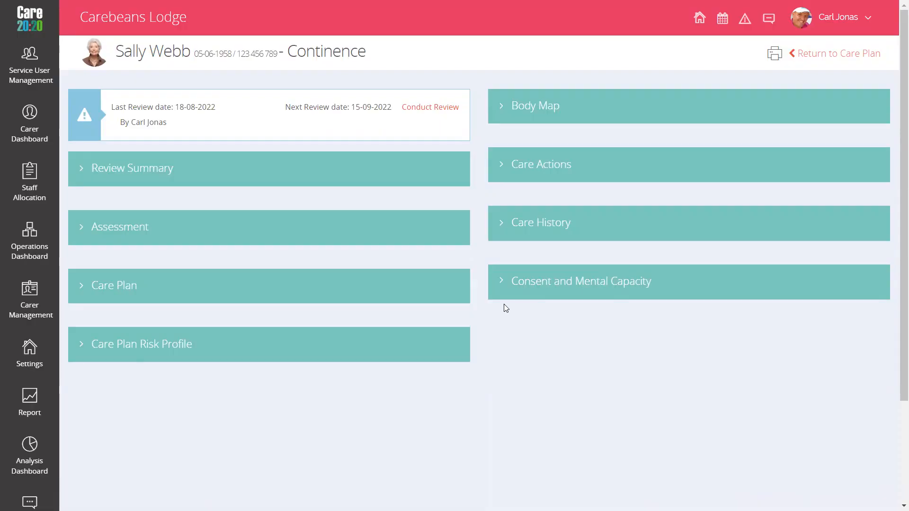
key("F11")
left_click(533, 497)
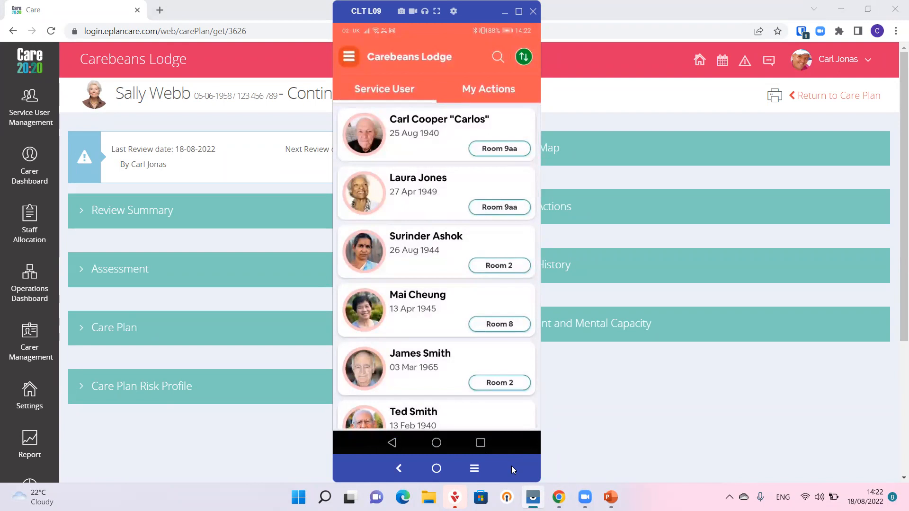
left_click(498, 57)
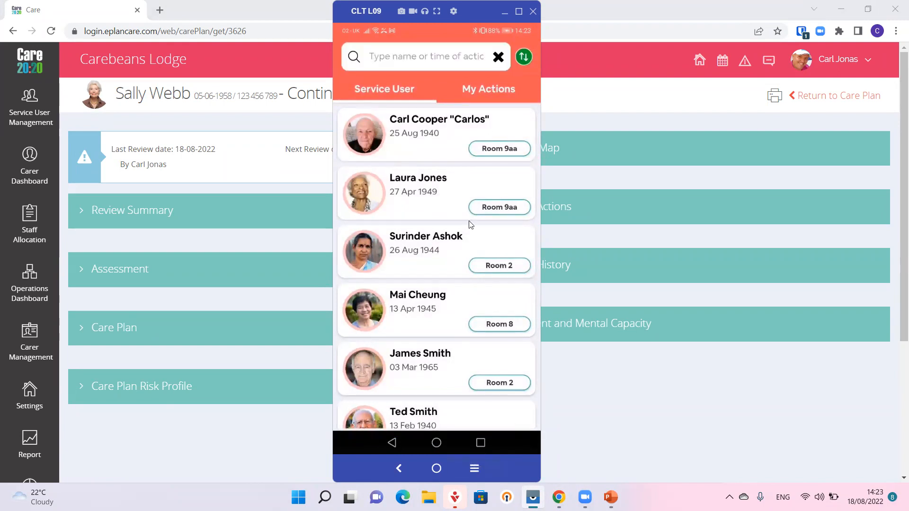
left_click(423, 63)
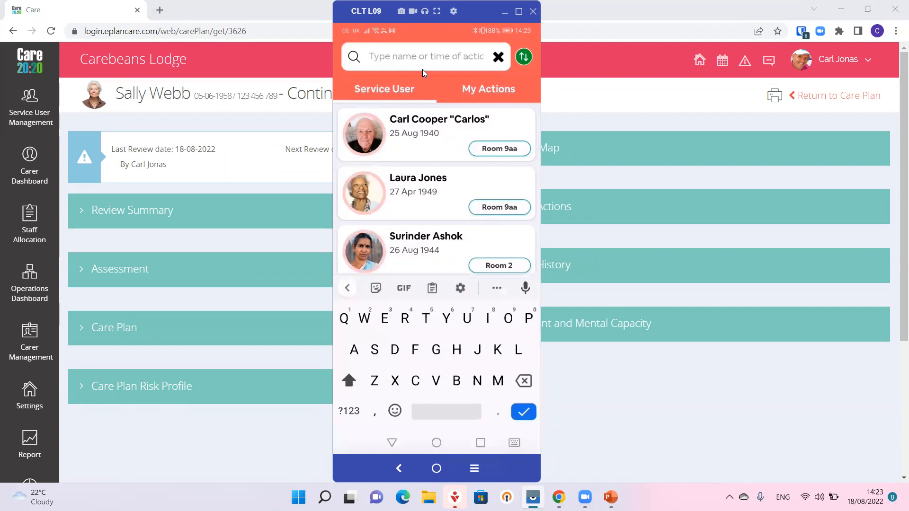
type("Webb")
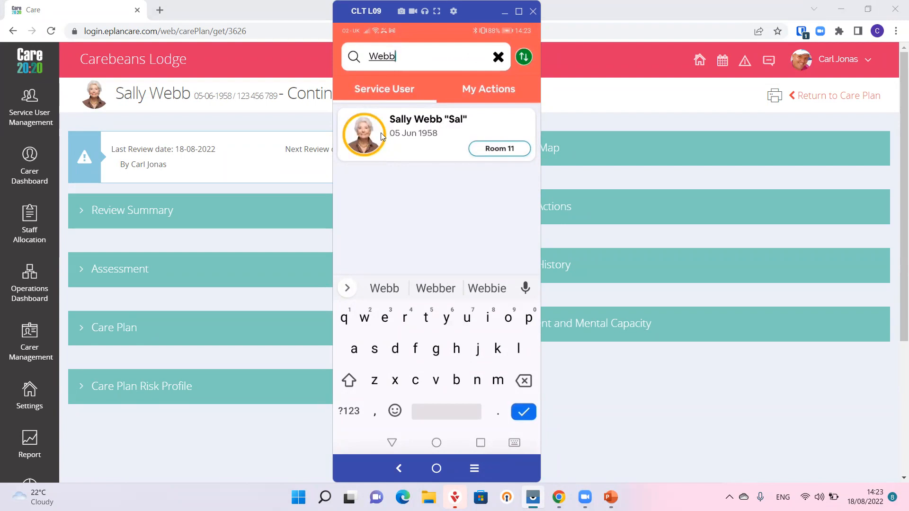
left_click(409, 232)
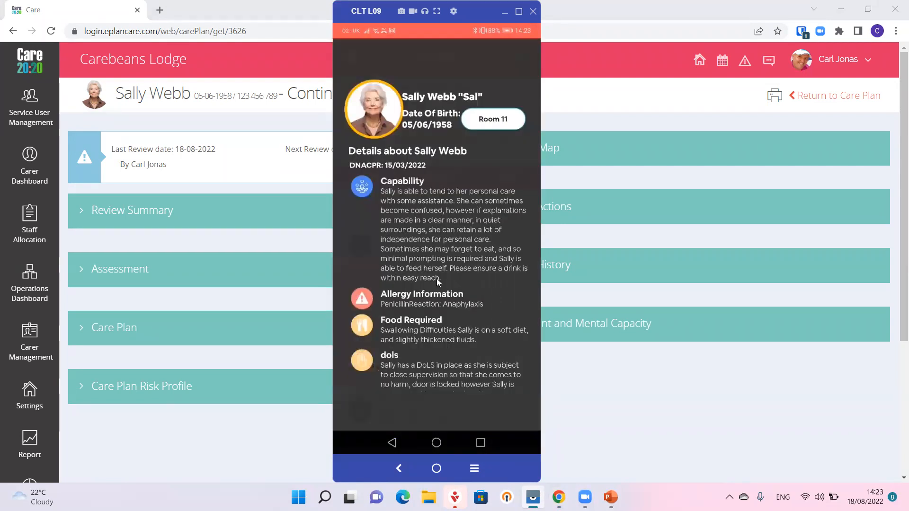
scroll(437, 278, "down", 3)
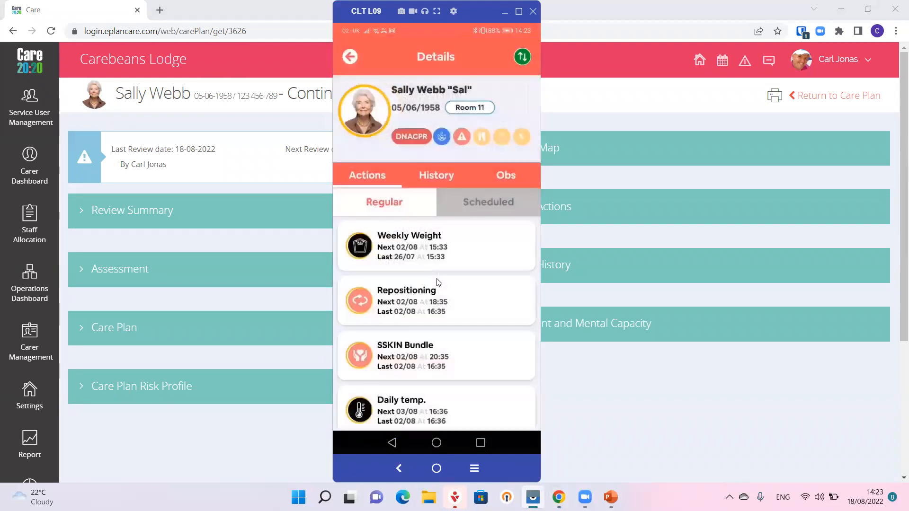
scroll(427, 299, "down", 2)
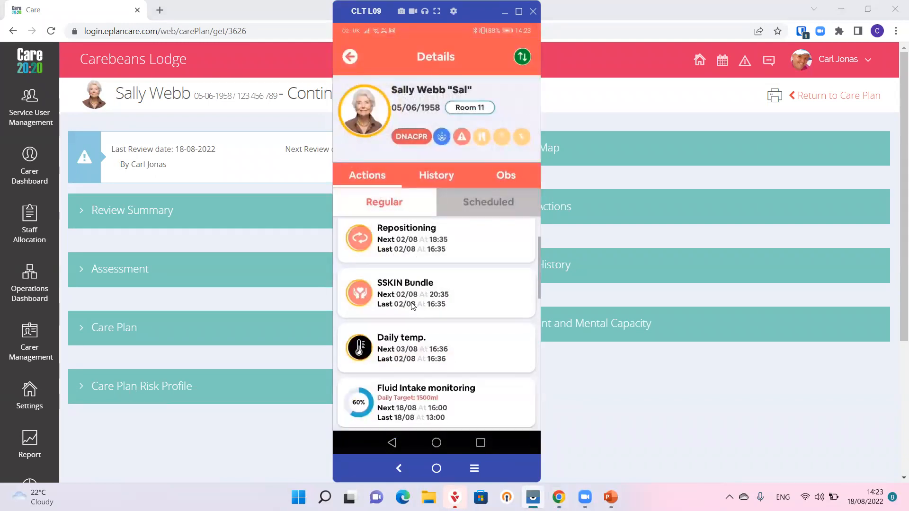
scroll(401, 384, "down", 2)
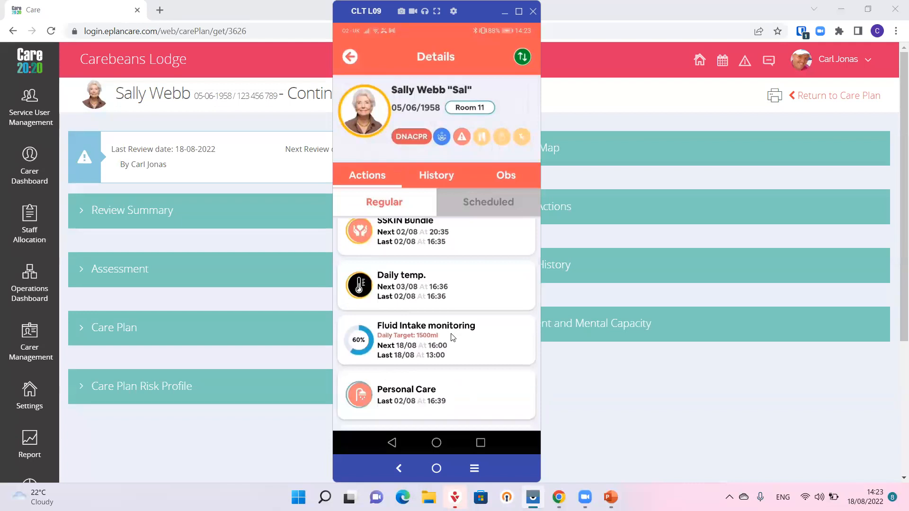
left_click_drag(450, 339, 447, 284)
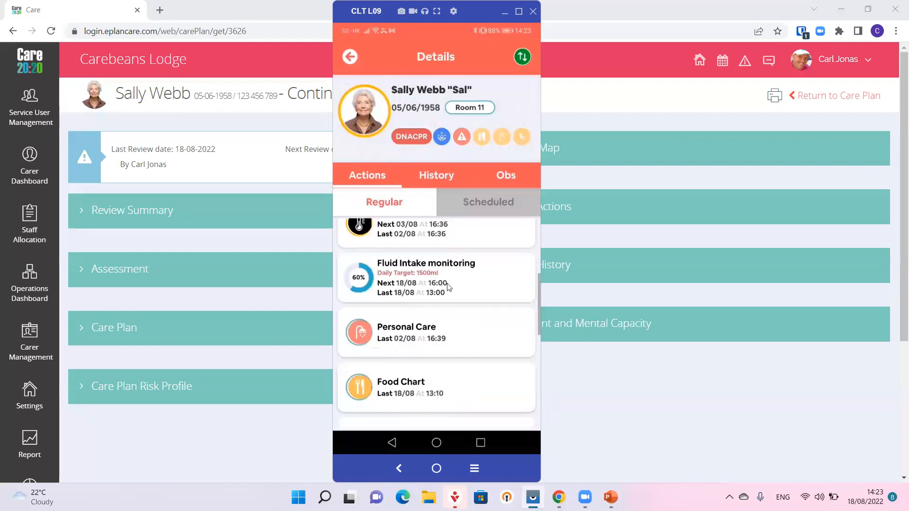
Enter 300 ml in the IN field of Sally's Fluid Intake monitoring action.
left_click(446, 284)
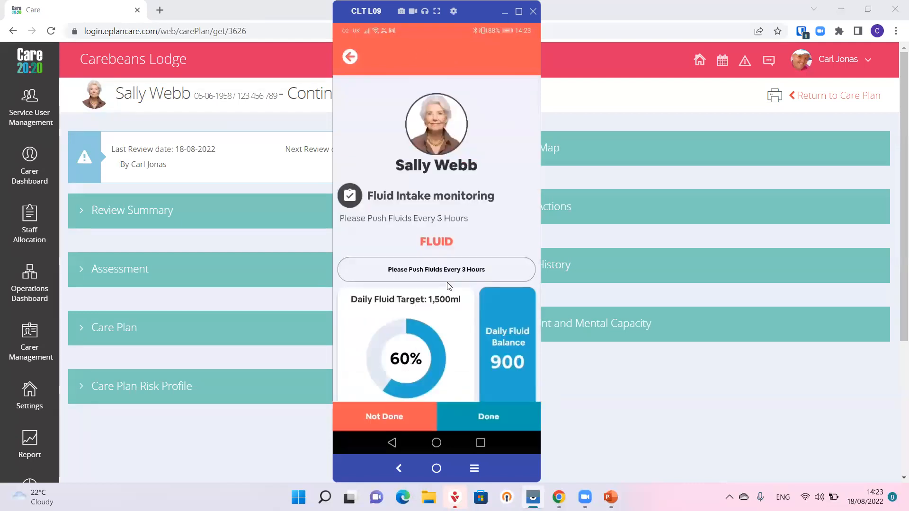
scroll(457, 314, "down", 3)
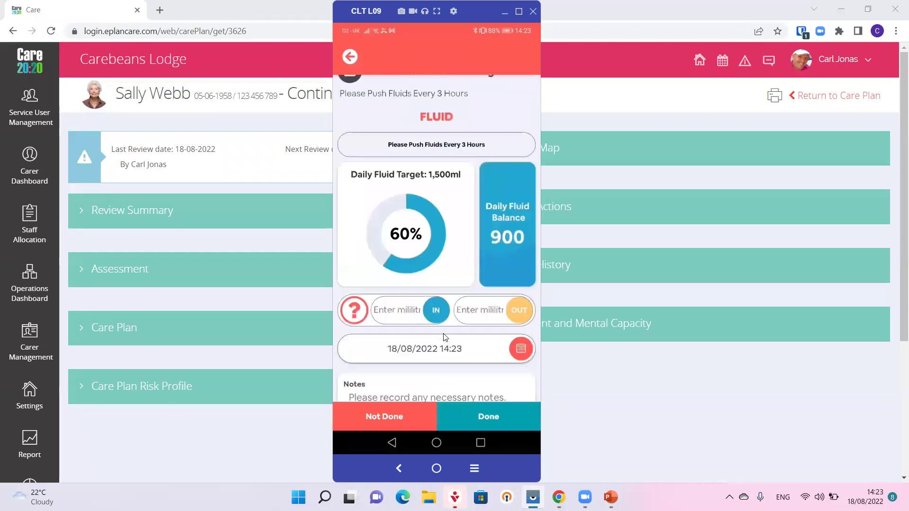
left_click(414, 313)
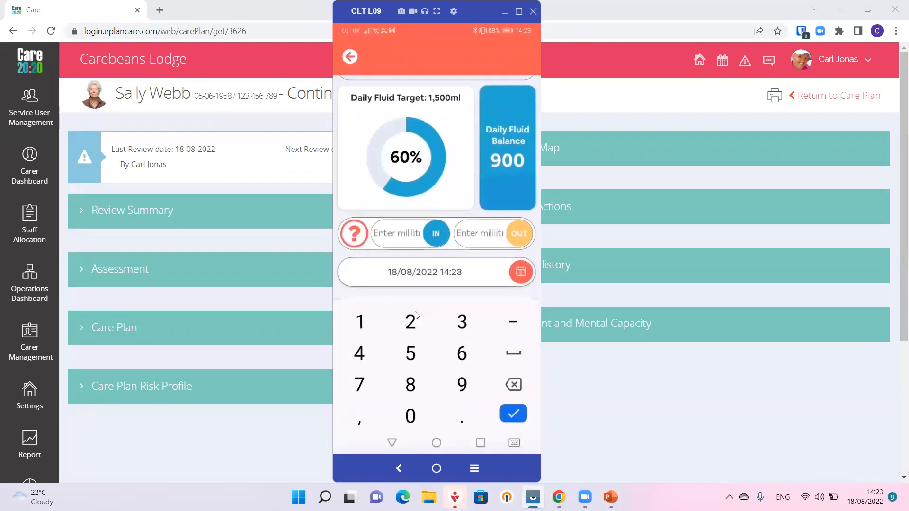
type("30")
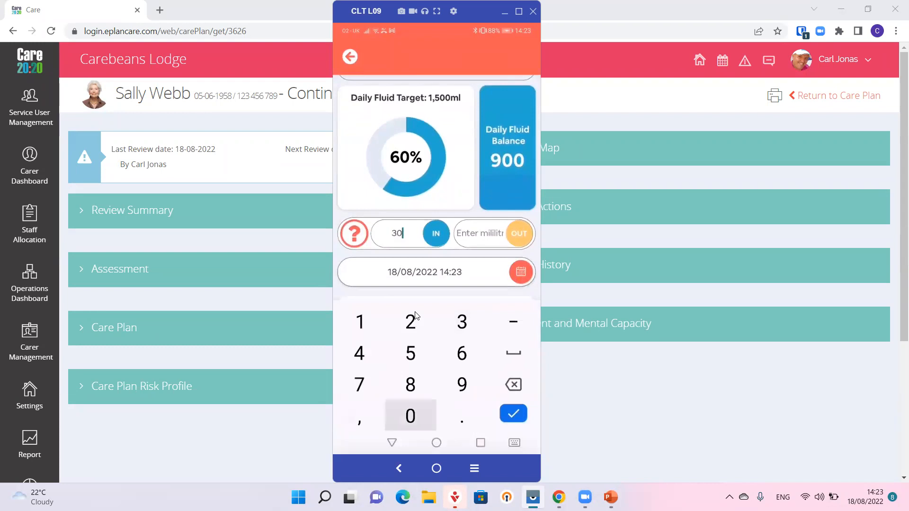
type("0")
key("Return")
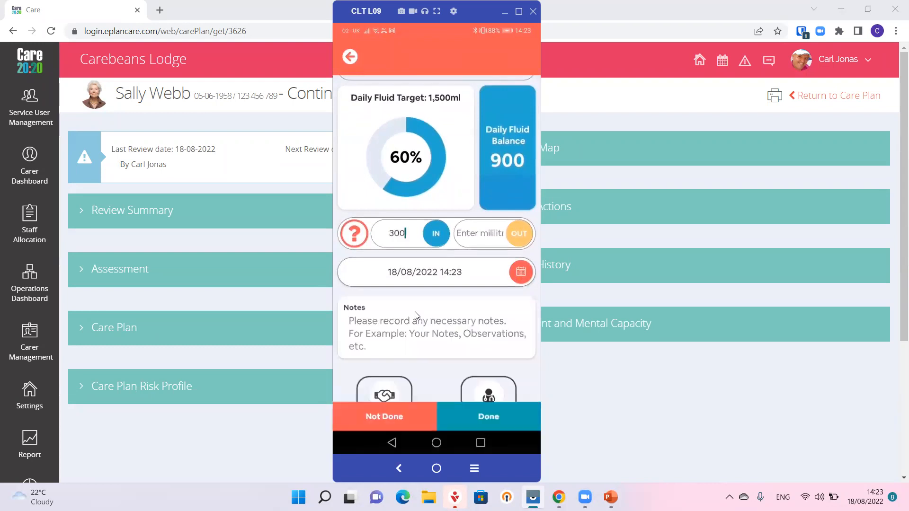
Add the note 'Orange juice', correcting the mistyped letters.
left_click(415, 316)
type("Or")
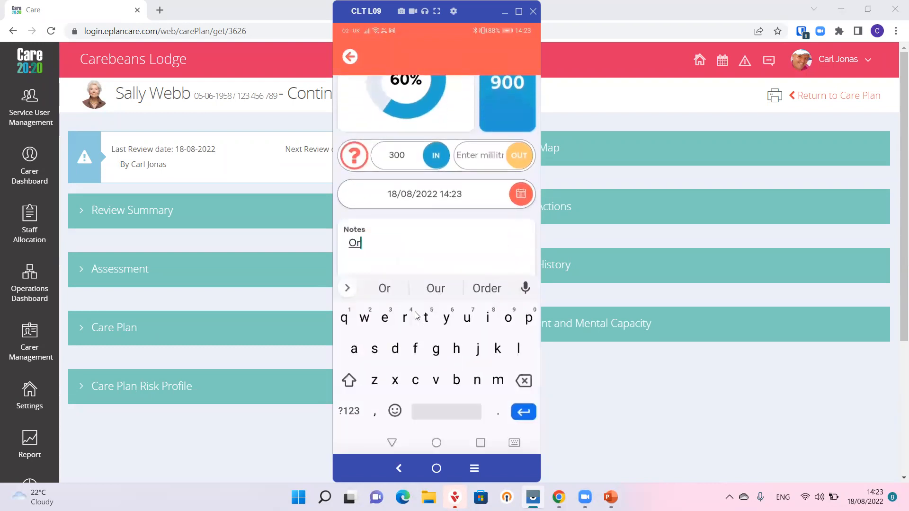
type("ange ")
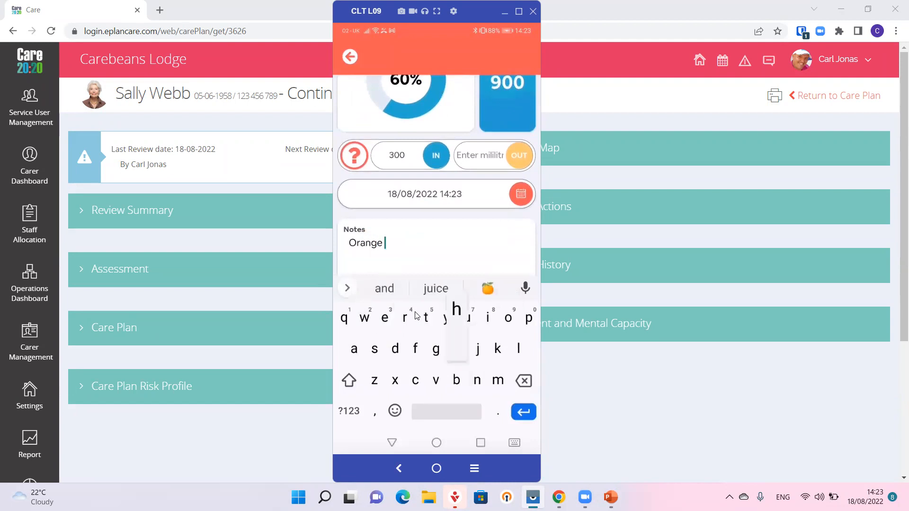
type("hui")
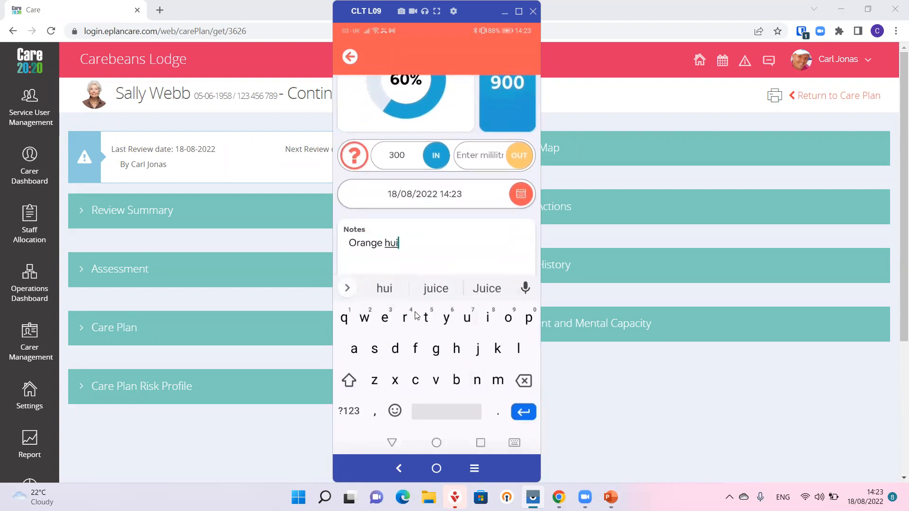
type("ce")
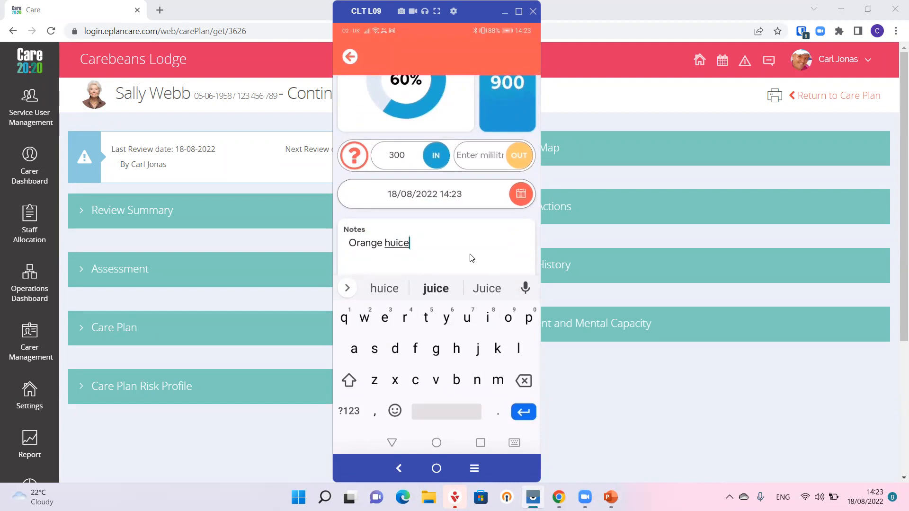
key("Escape")
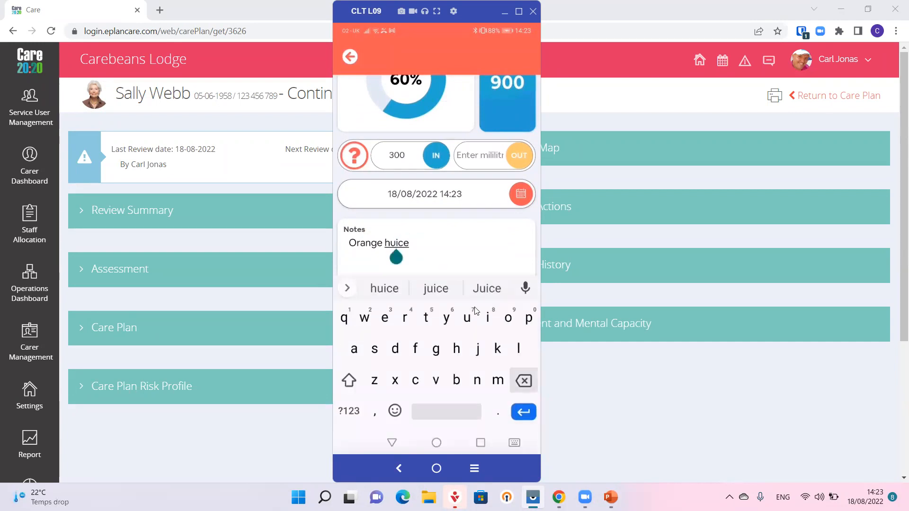
key("BackSpace")
key("BackSpace")
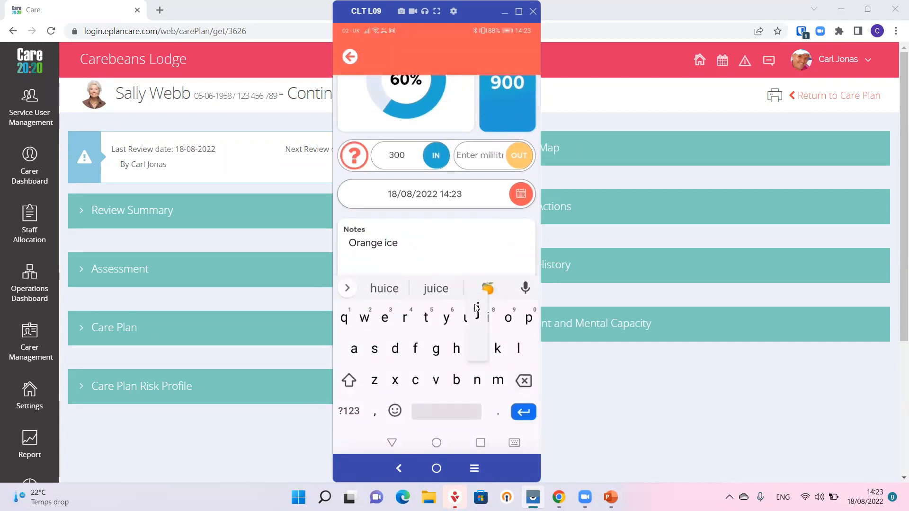
left_click(477, 348)
left_click(466, 317)
type("ju")
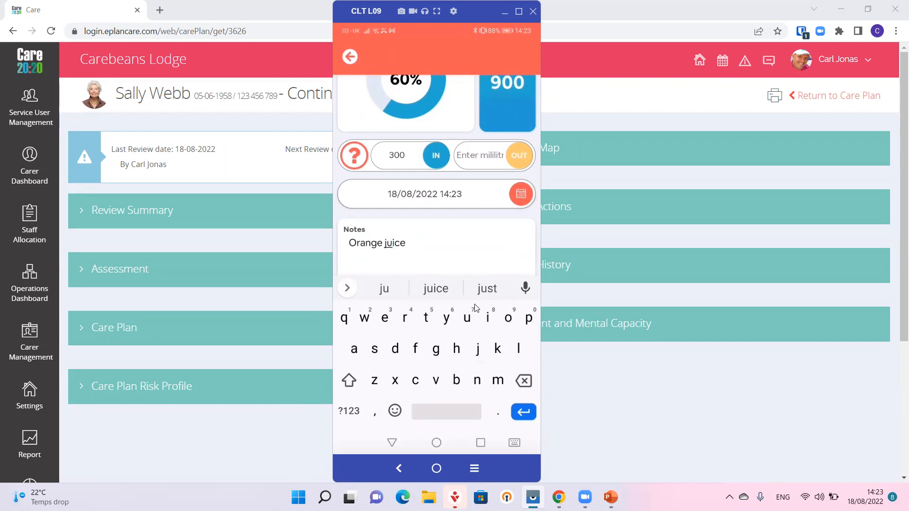
scroll(475, 307, "down", 5)
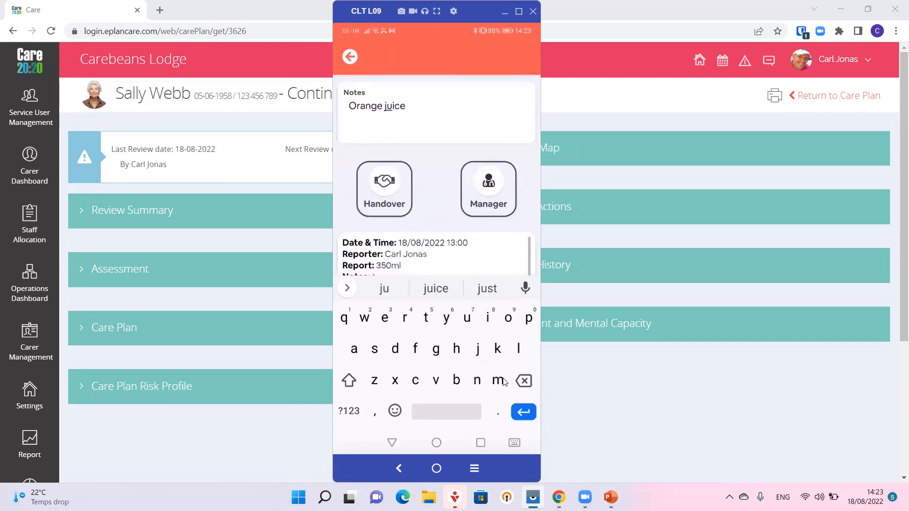
left_click(398, 445)
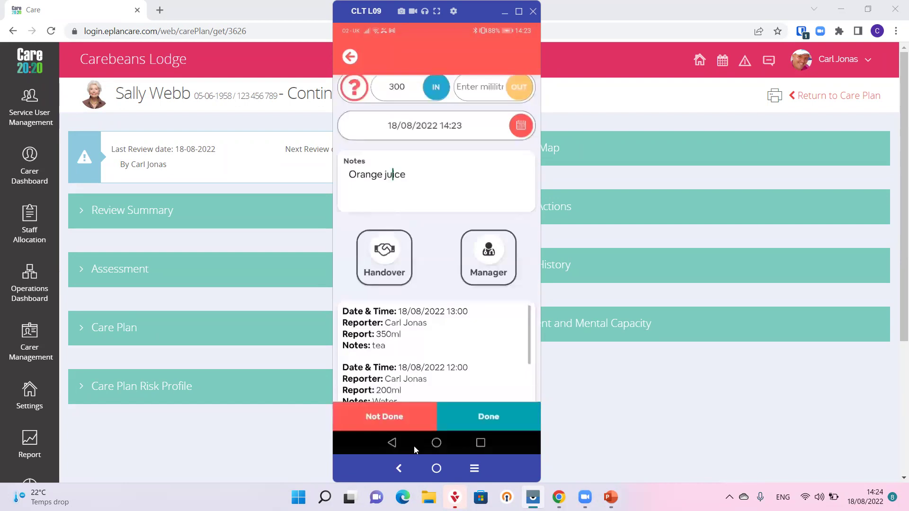
Mark the fluid intake action done and confirm with SURE.
left_click(486, 423)
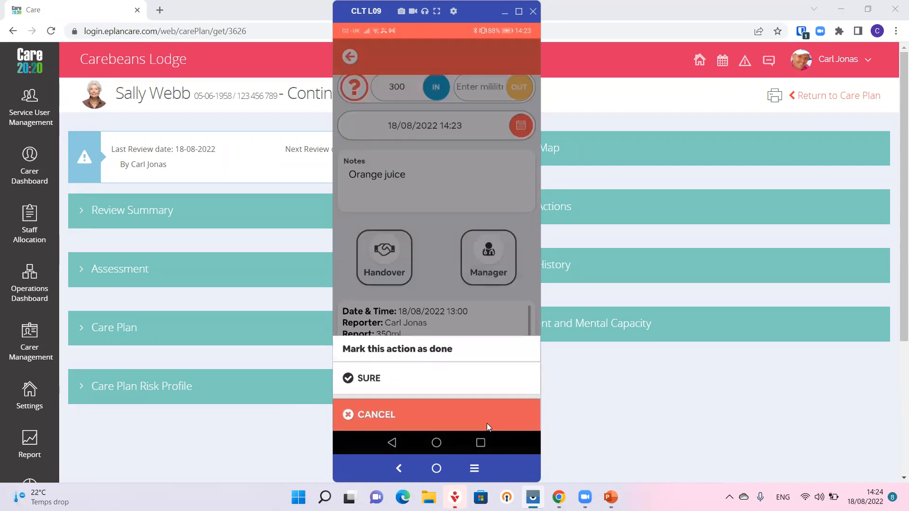
left_click(421, 380)
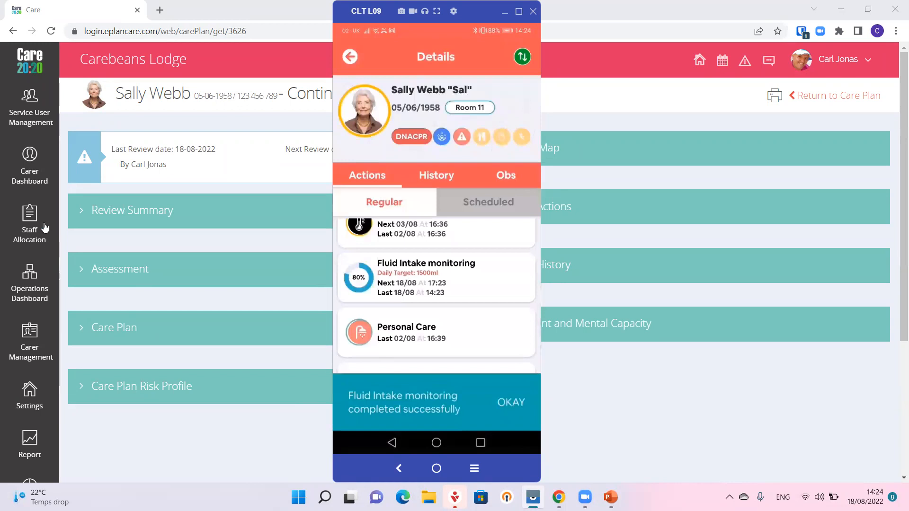
Hide the phone mirror and restore the web page to full screen without developer tools.
left_click(516, 21)
key("F11")
key("F12")
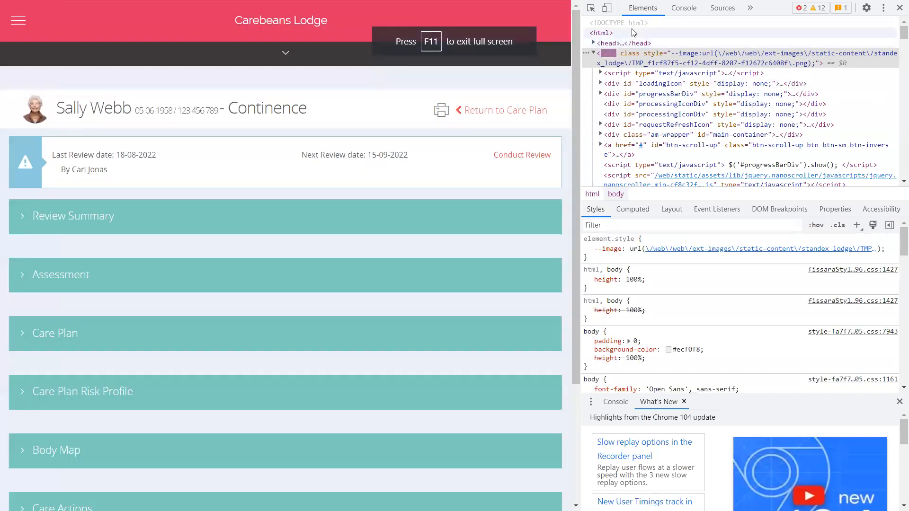
key("F12")
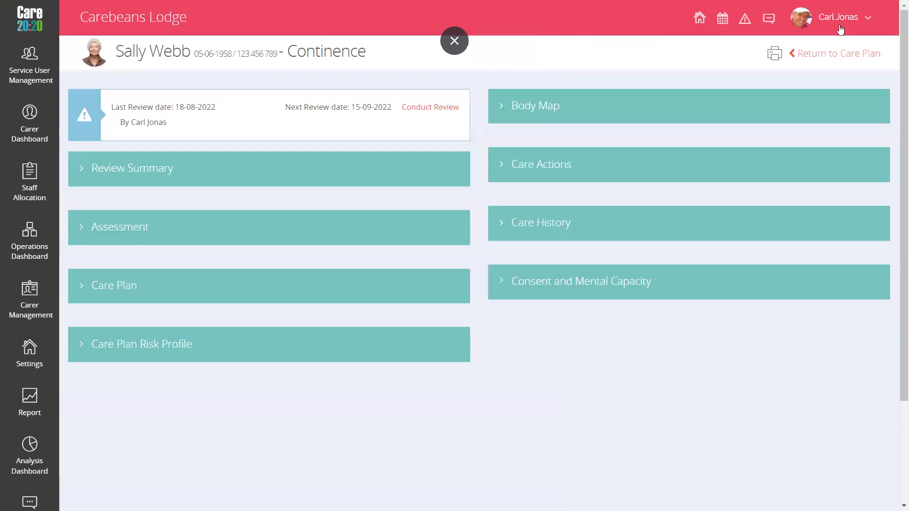
left_click(25, 128)
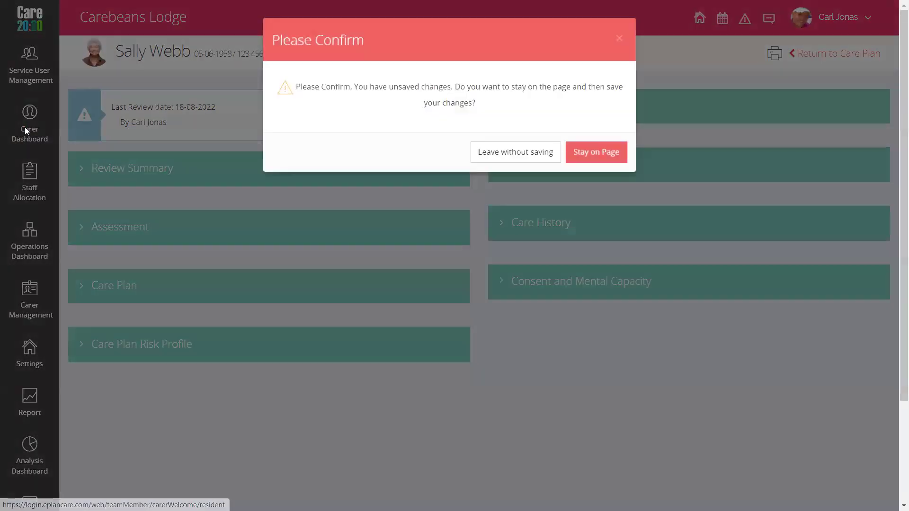
left_click(528, 157)
left_click(246, 164)
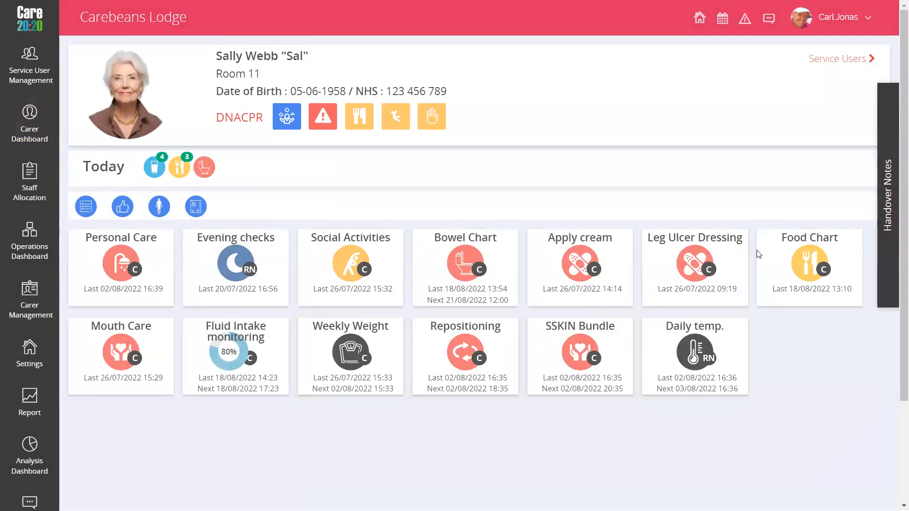
Log a Snack eaten 75% with the note 'biscuit' on Sally's Food Chart.
left_click(788, 257)
scroll(419, 251, "down", 2)
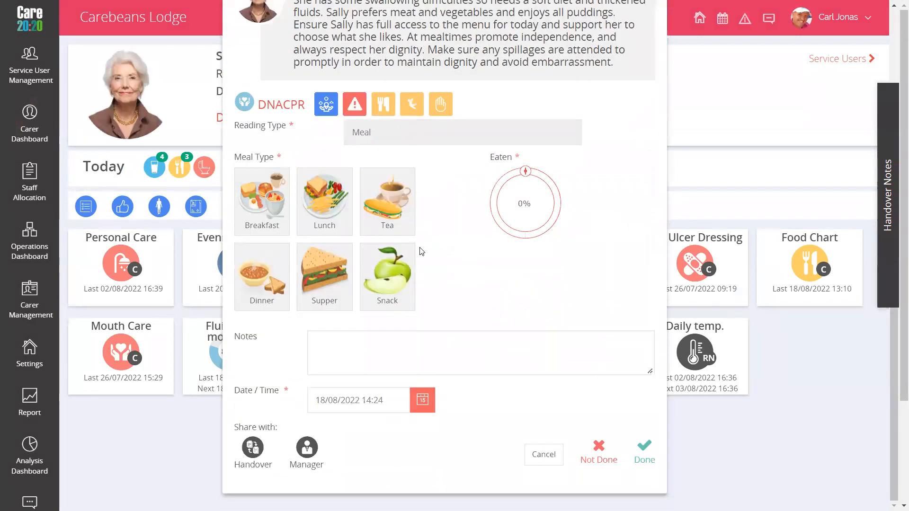
left_click(493, 203)
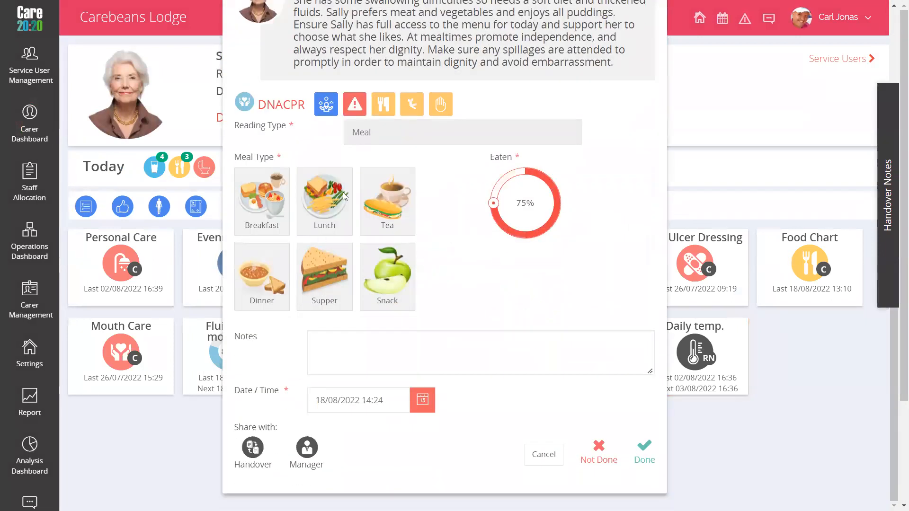
left_click(392, 281)
left_click(322, 351)
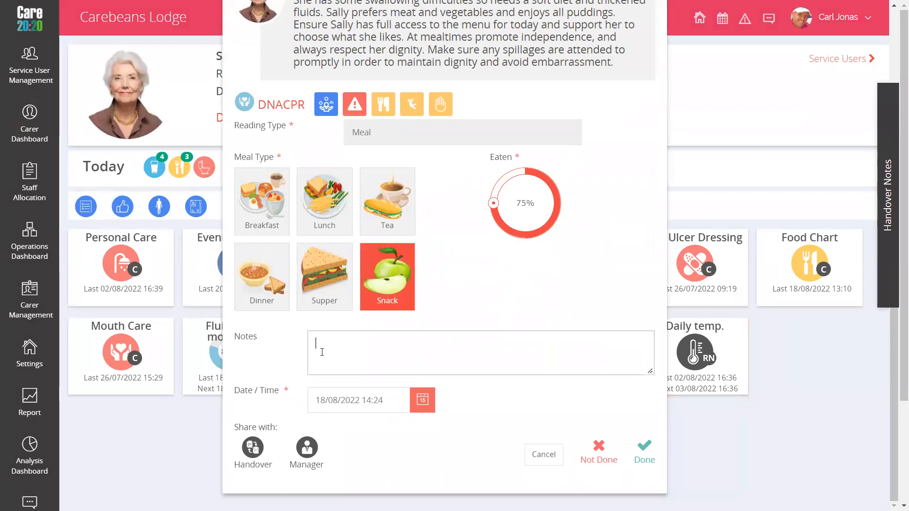
type("bis")
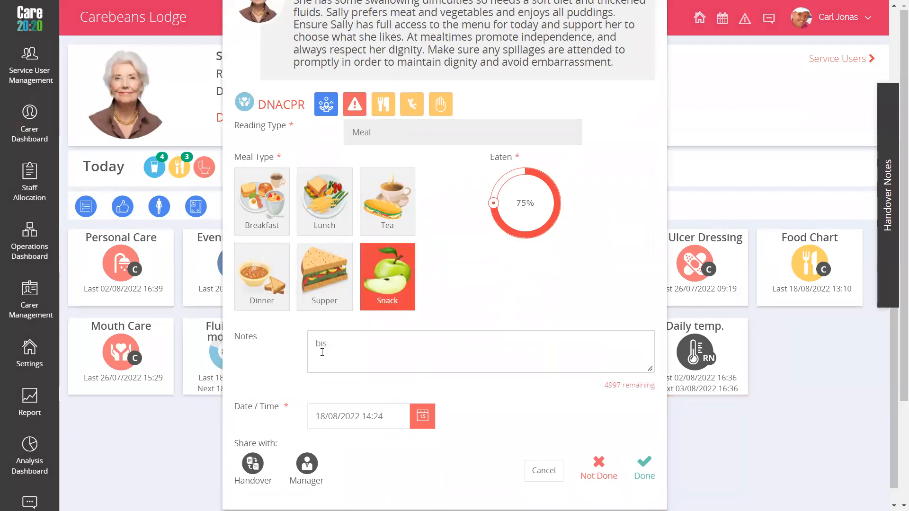
type("cuit")
left_click(644, 459)
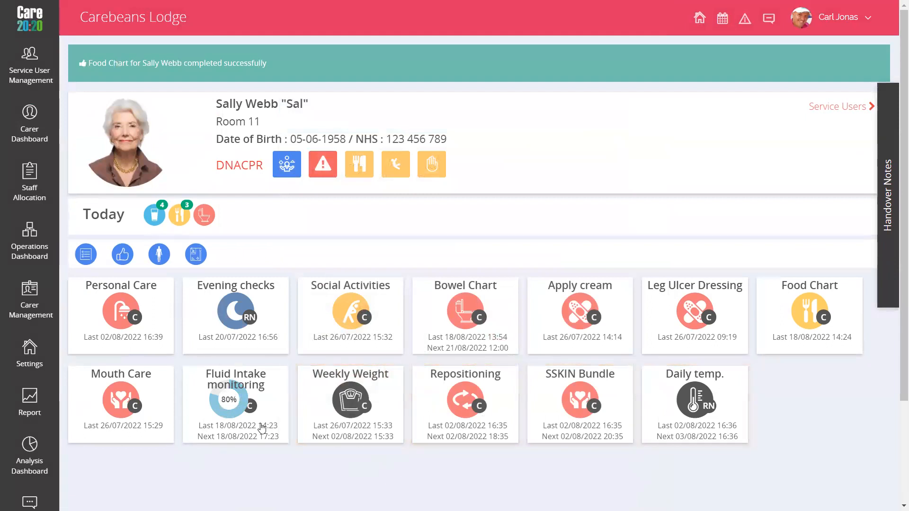
Review each stool type option, TYPE 1 to 7 and bowels not opened, on the Bowel Chart form.
left_click(479, 308)
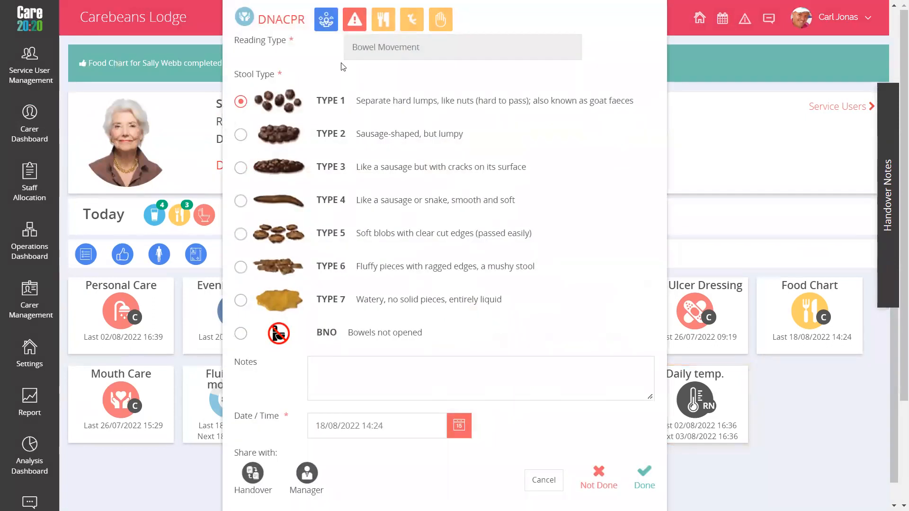
scroll(341, 65, "up", 2)
scroll(285, 142, "down", 1)
scroll(243, 204, "down", 1)
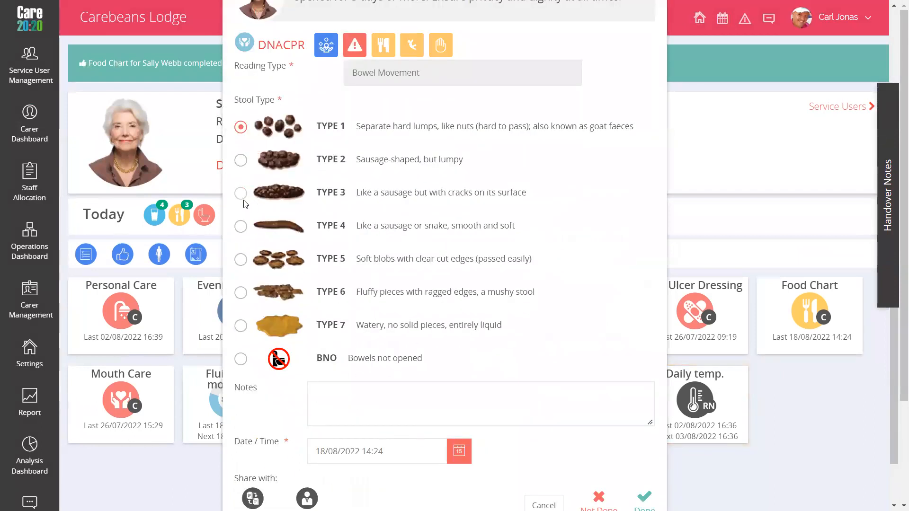
left_click(241, 226)
left_click(241, 194)
left_click(240, 160)
left_click(241, 126)
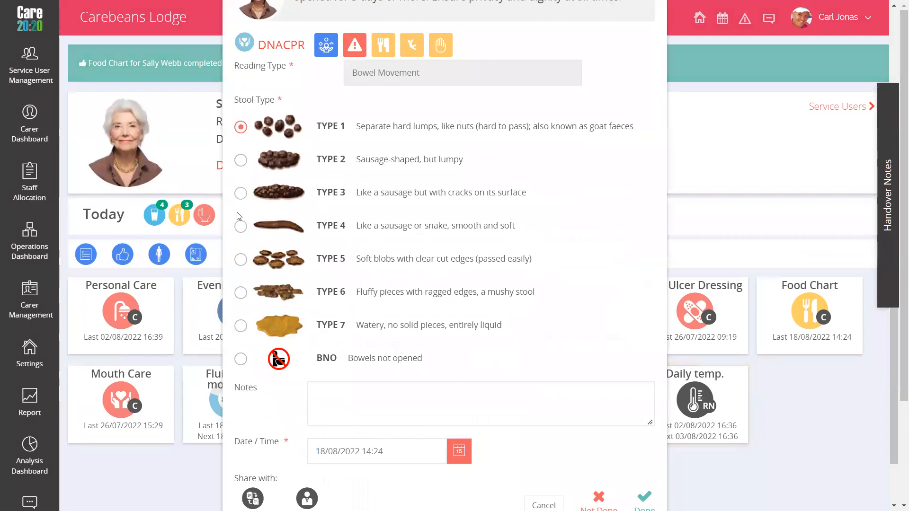
left_click(242, 226)
left_click(243, 260)
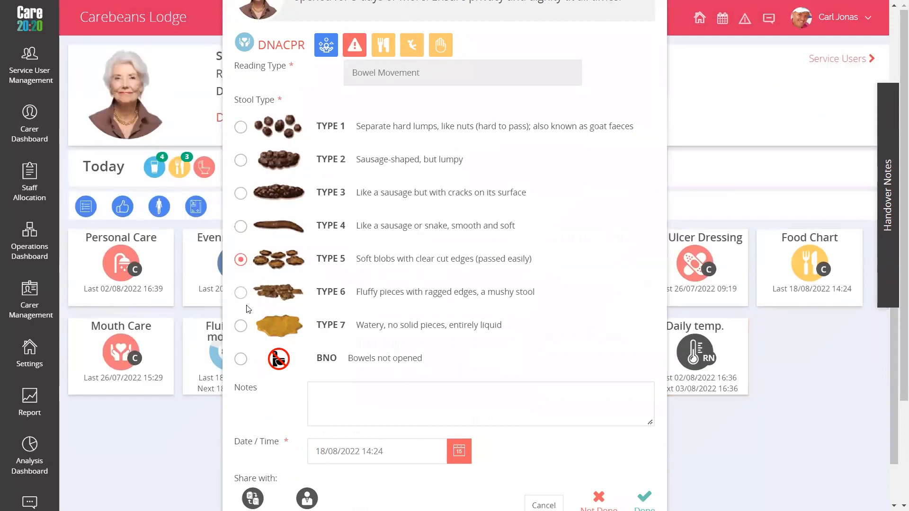
left_click(241, 294)
left_click(241, 327)
left_click(241, 361)
scroll(424, 424, "down", 1)
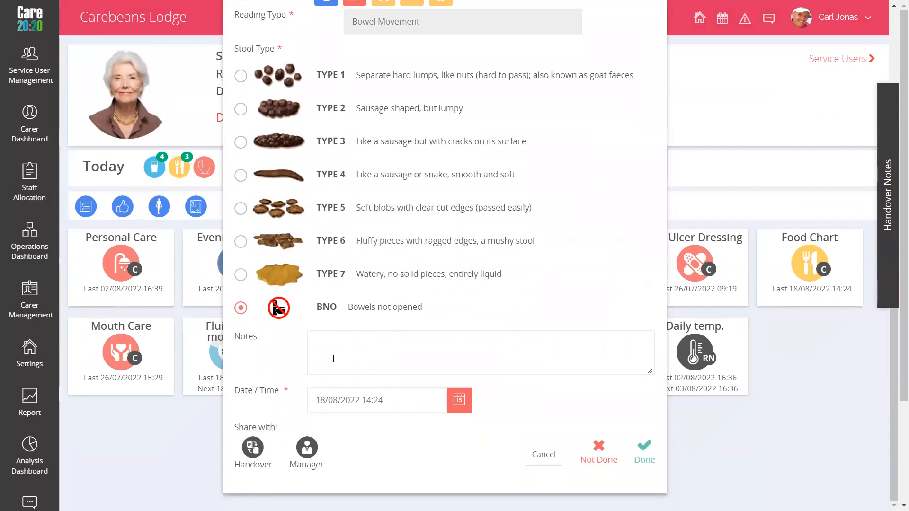
scroll(333, 358, "up", 1)
Record stool TYPE 2, sausage-shaped but lumpy, and save the Bowel Chart entry.
left_click(241, 168)
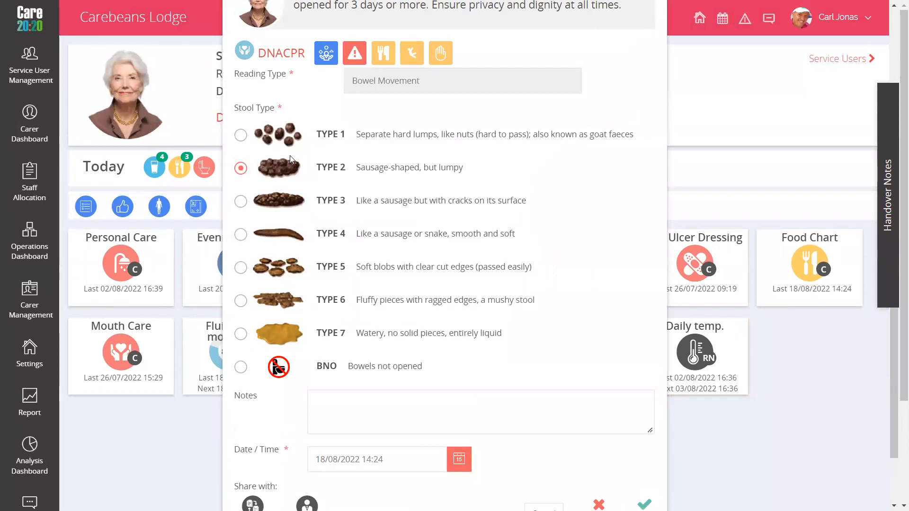
scroll(384, 341, "down", 1)
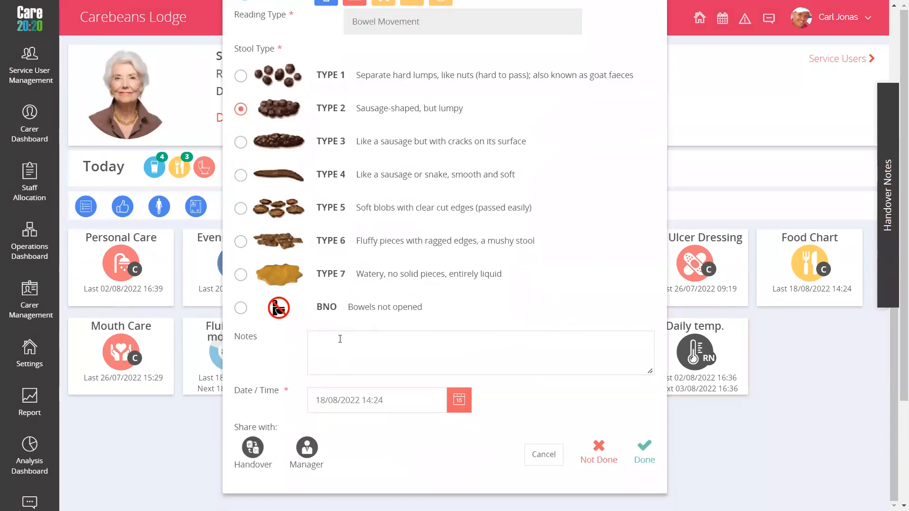
left_click(340, 339)
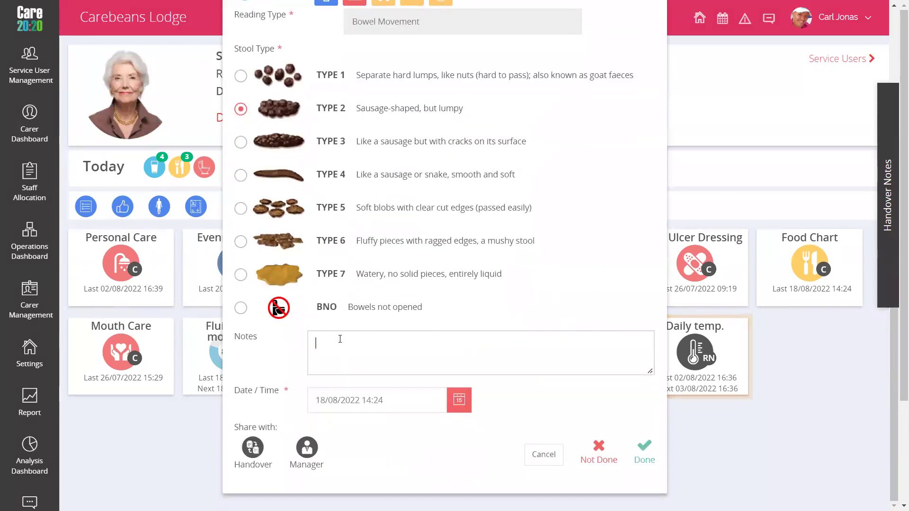
left_click(644, 455)
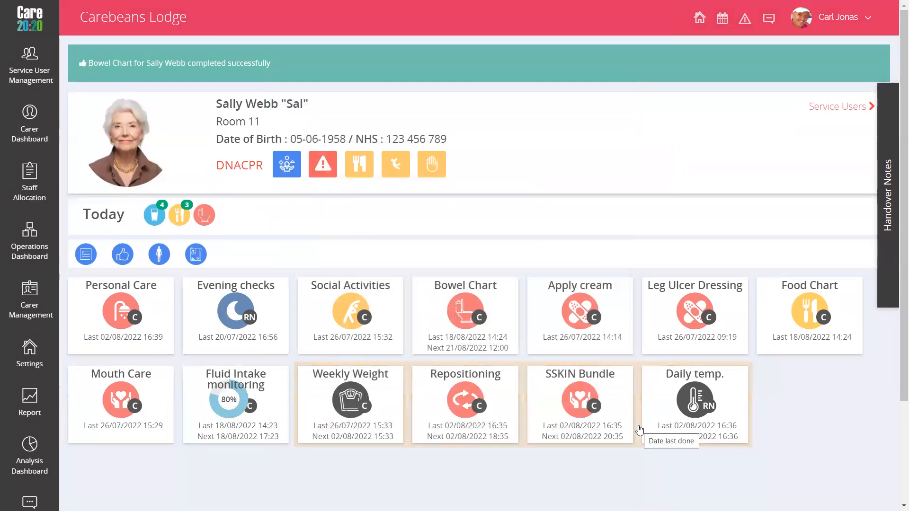
Expand the Today log, highlight the Bowel Chart's last-done time and cancel the reopened form.
left_click(183, 215)
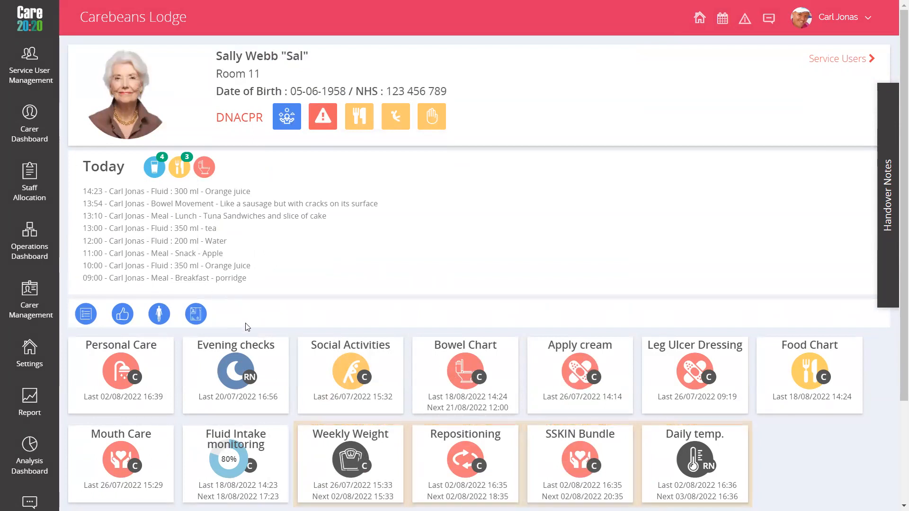
scroll(185, 338, "down", 1)
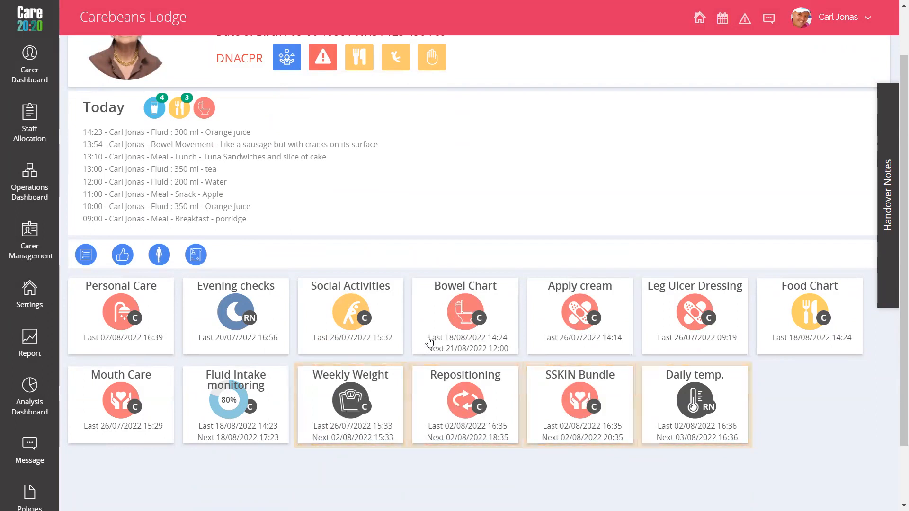
left_click_drag(428, 341, 519, 345)
left_click(509, 343)
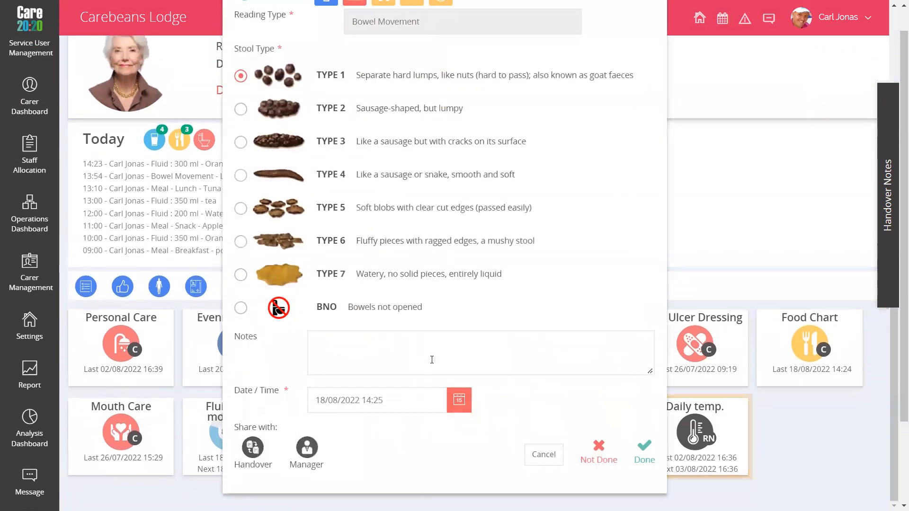
left_click(544, 455)
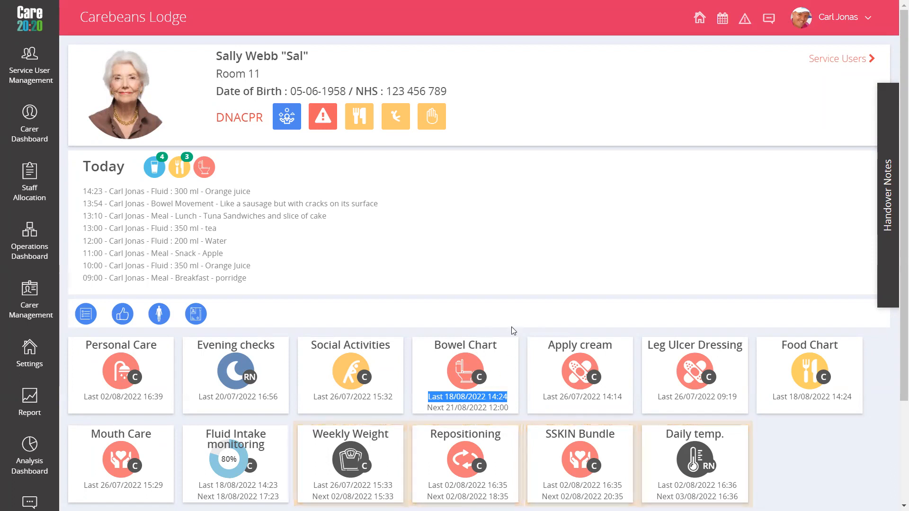
Clear the highlight, dismiss the phone mirror and return the browser to a normal window.
left_click(467, 409)
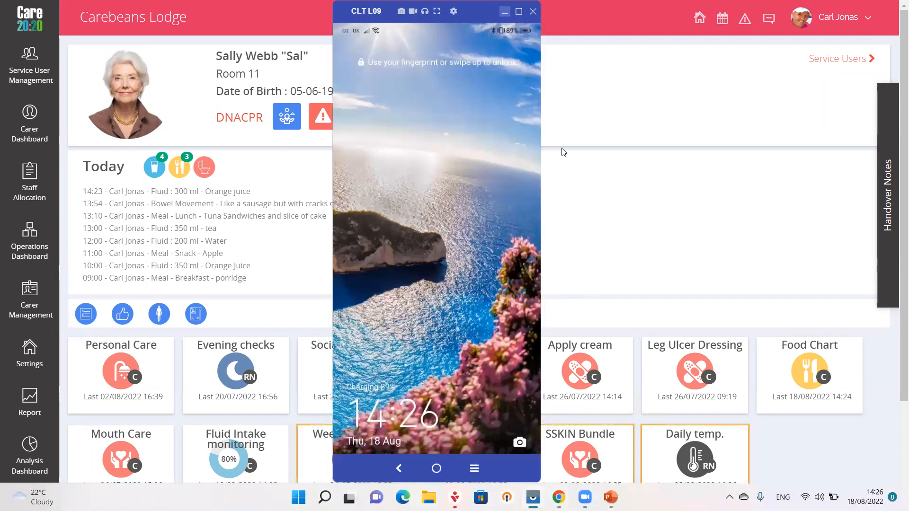
left_click(562, 152)
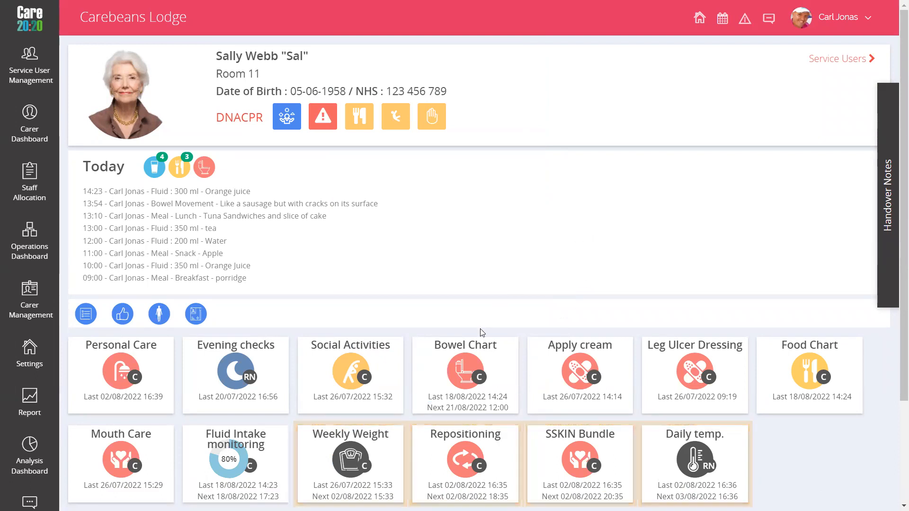
key("F11")
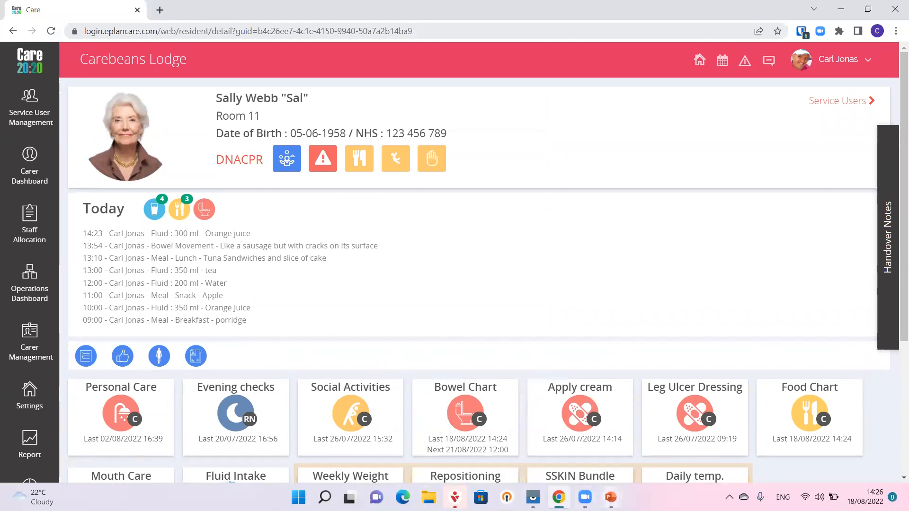
Show the open PowerPoint constipation presentation and slide show from the taskbar.
left_click(611, 497)
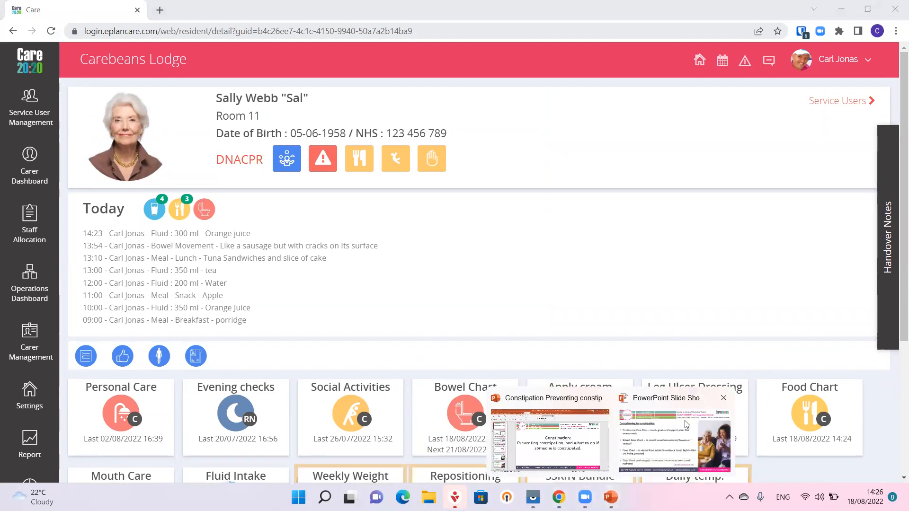